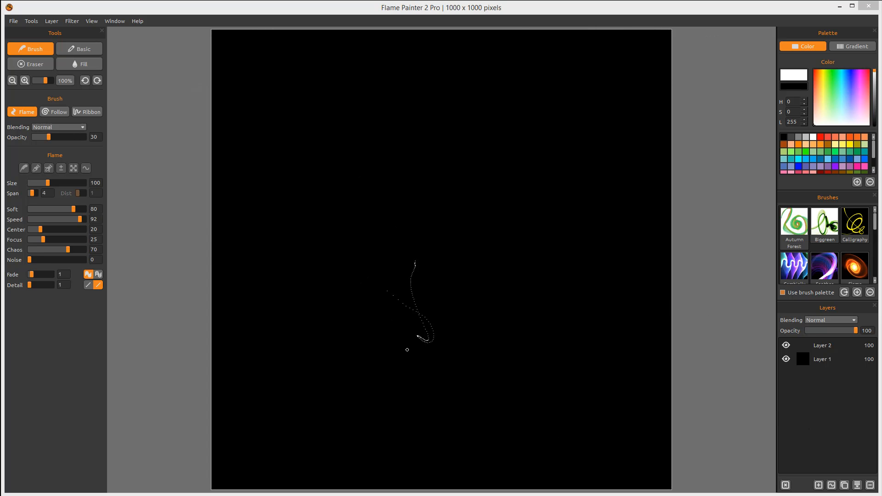
# Paint a large looping white Flame stroke across the black canvas on Layer 2.
pyautogui.moveTo(482, 395)
pyautogui.mouseDown()
pyautogui.moveTo(448, 321)
pyautogui.moveTo(332, 233)
pyautogui.moveTo(505, 236)
pyautogui.moveTo(429, 236)
pyautogui.moveTo(478, 122)
pyautogui.moveTo(406, 165)
pyautogui.moveTo(567, 197)
pyautogui.moveTo(508, 321)
pyautogui.moveTo(404, 270)
pyautogui.moveTo(292, 138)
pyautogui.mouseUp()
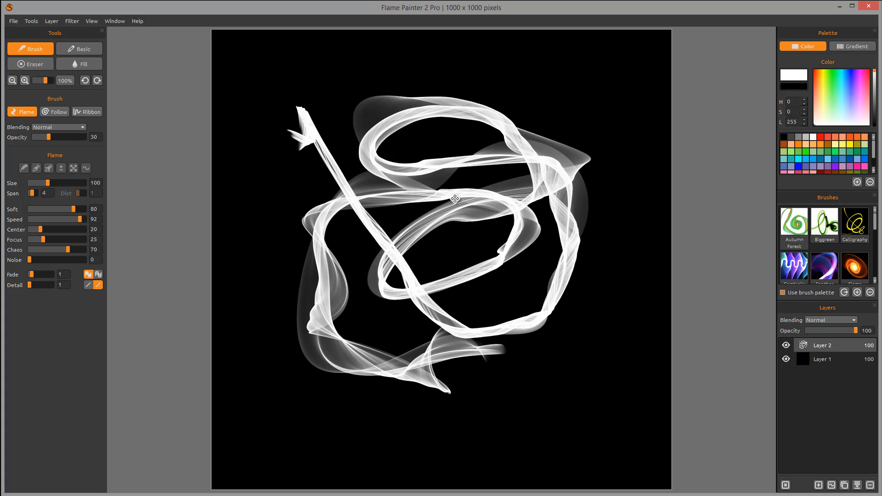
pyautogui.moveTo(455, 199)
pyautogui.mouseDown()
pyautogui.moveTo(501, 317)
pyautogui.moveTo(535, 224)
pyautogui.moveTo(412, 196)
pyautogui.moveTo(502, 189)
pyautogui.moveTo(441, 197)
pyautogui.mouseUp()
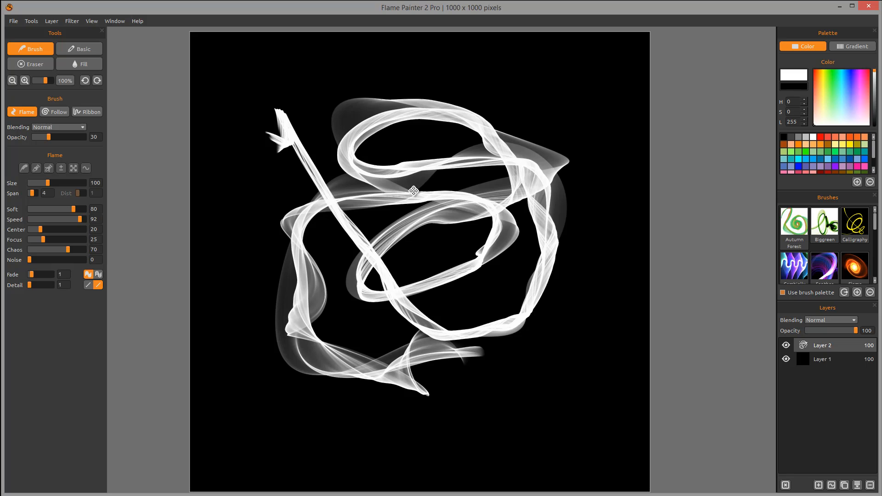
pyautogui.moveTo(414, 191)
pyautogui.mouseDown()
pyautogui.moveTo(512, 218)
pyautogui.moveTo(411, 215)
pyautogui.moveTo(414, 186)
pyautogui.moveTo(422, 189)
pyautogui.mouseUp()
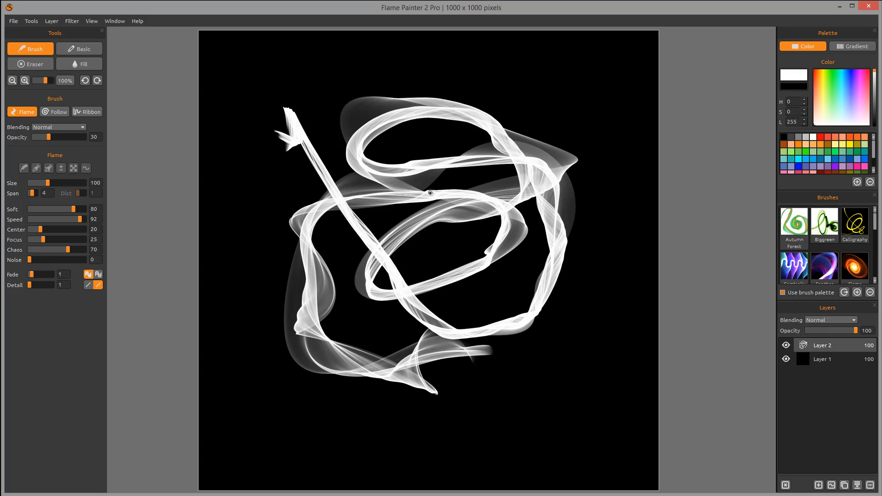
pyautogui.hotkey('ctrl', '+')
pyautogui.hotkey('ctrl', '-')
pyautogui.scroll(5, 428, 198)
pyautogui.scroll(-5, 428, 197)
pyautogui.click(90, 22)
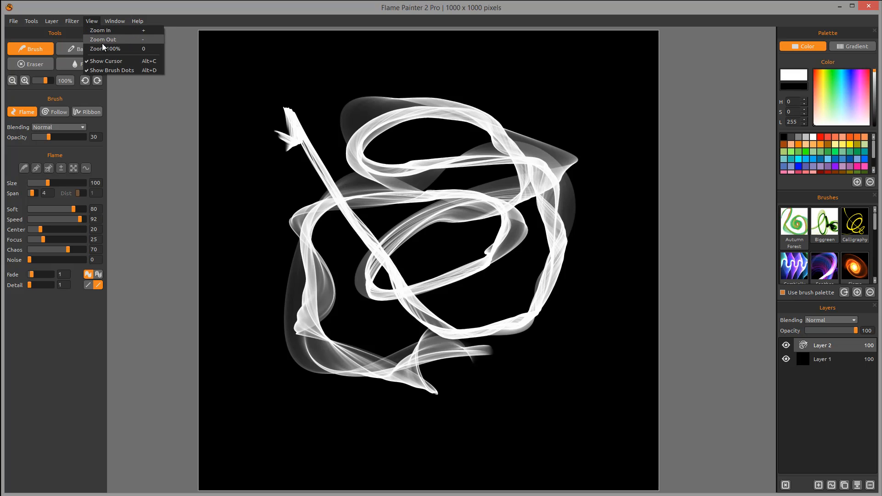
pyautogui.click(149, 144)
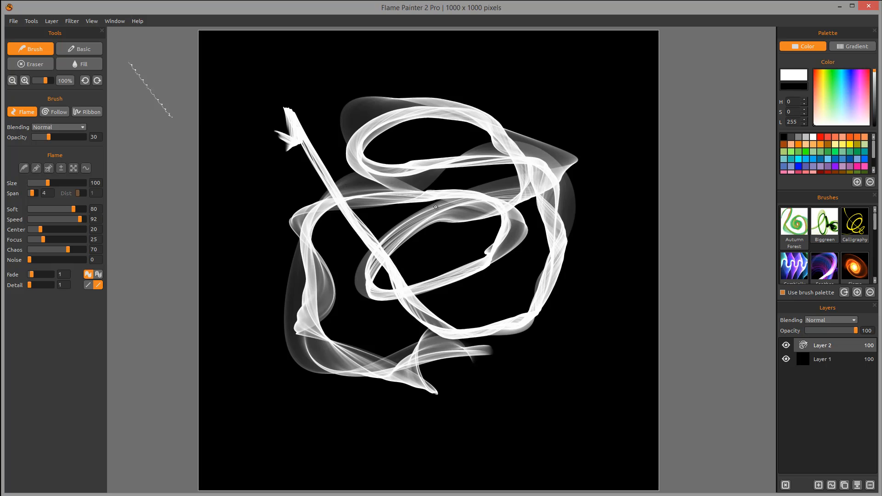
# Paint a small white swirl inside the inner loop of the stroke on Layer 2.
pyautogui.scroll(2, 435, 204)
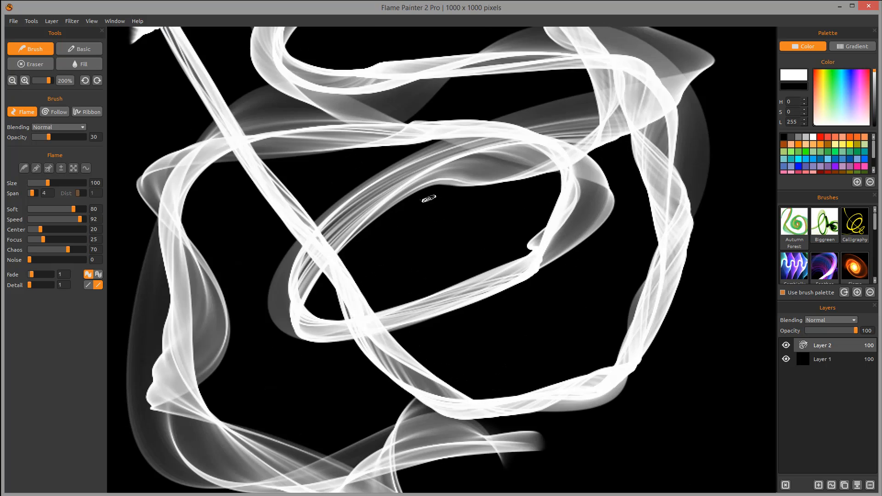
pyautogui.moveTo(326, 176)
pyautogui.mouseDown()
pyautogui.moveTo(411, 187)
pyautogui.moveTo(392, 152)
pyautogui.moveTo(549, 242)
pyautogui.mouseUp()
pyautogui.scroll(-3, 441, 230)
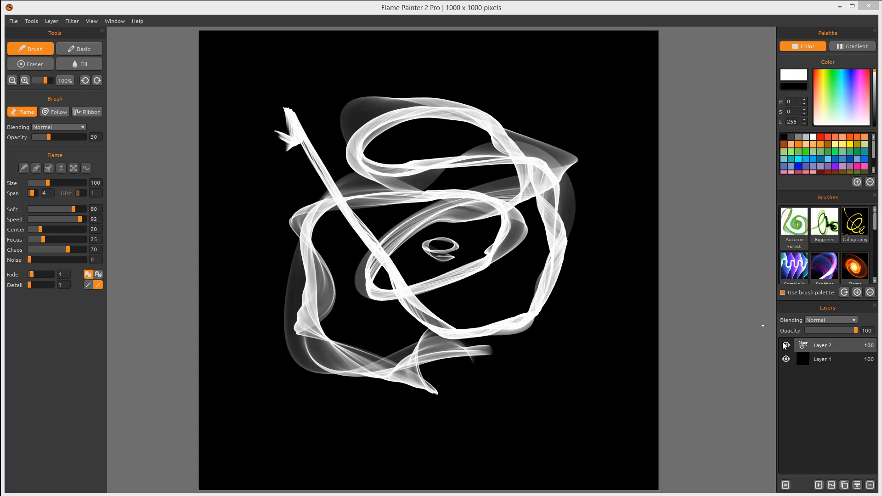
# Add a vector layer above Layer 2 and import the image dunes2f-b1024.jpg from the MyWork folder.
pyautogui.click(831, 486)
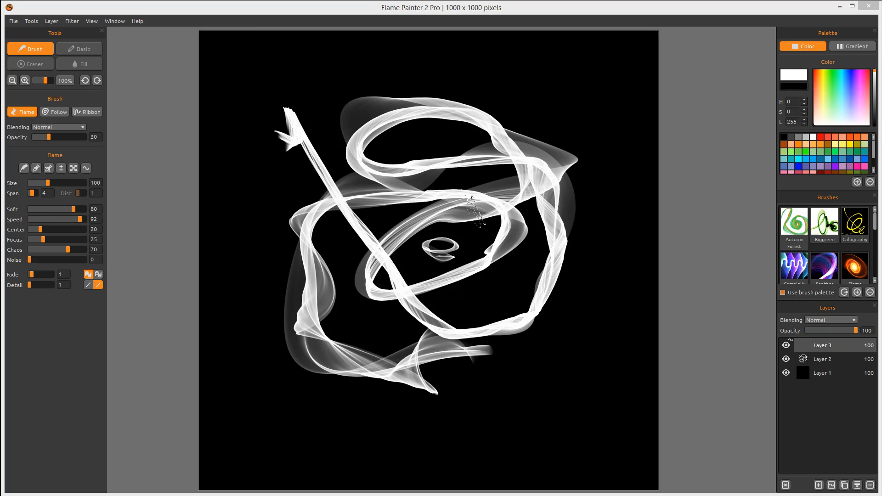
pyautogui.click(13, 20)
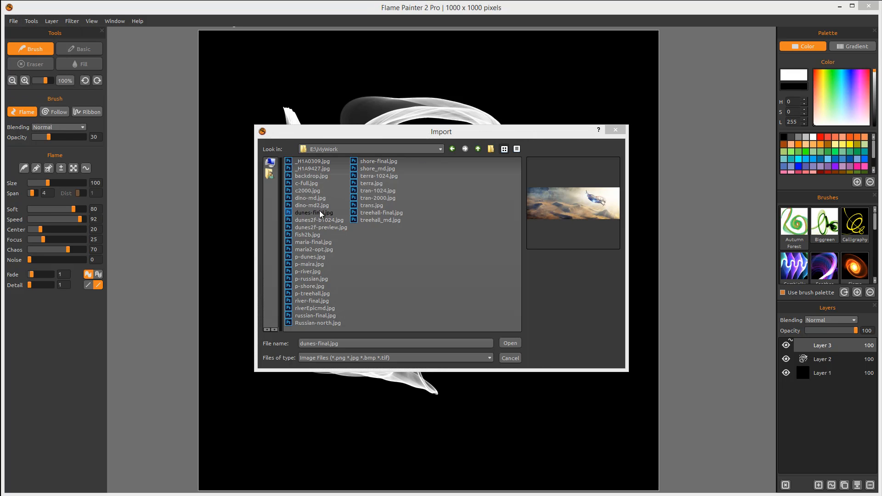
pyautogui.click(314, 213)
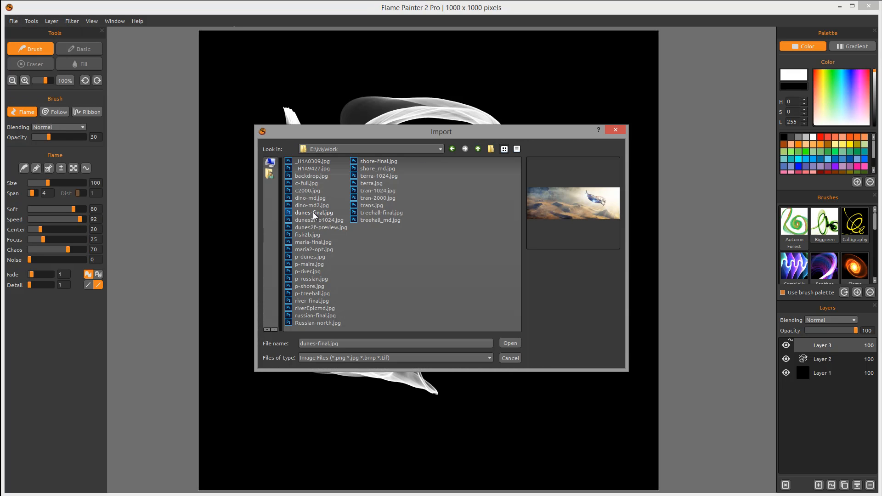
pyautogui.click(311, 205)
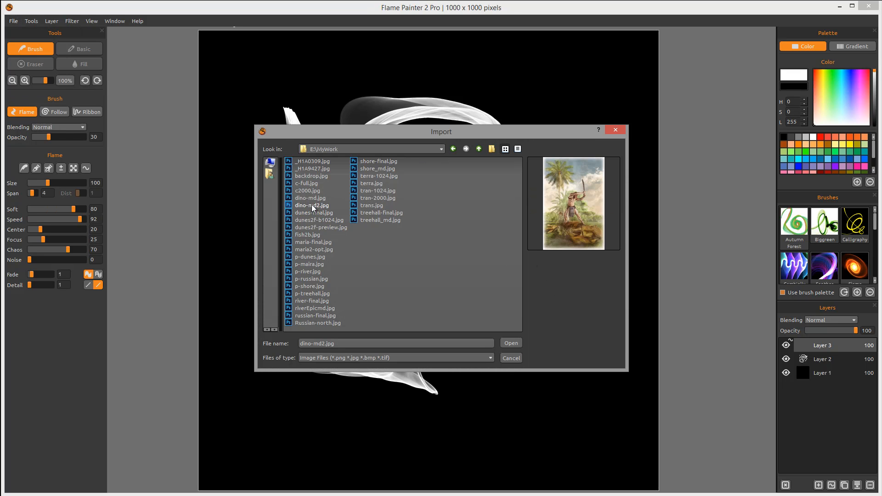
pyautogui.click(310, 197)
pyautogui.click(318, 214)
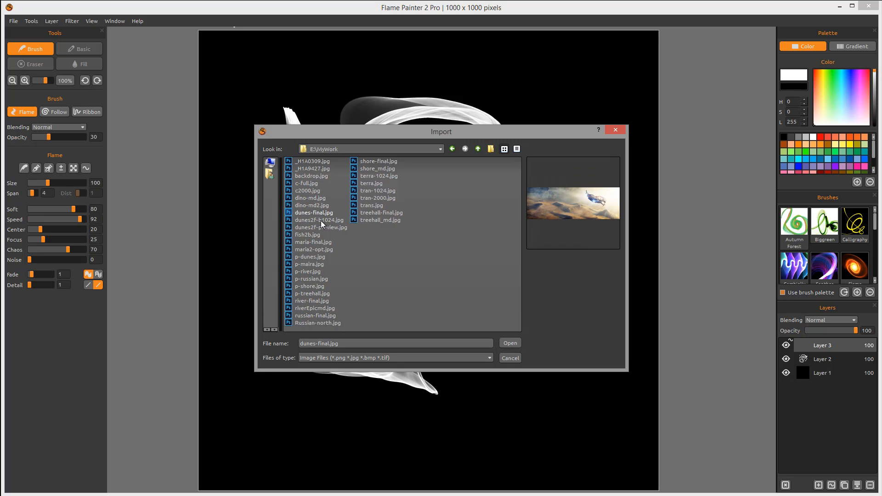
pyautogui.click(321, 221)
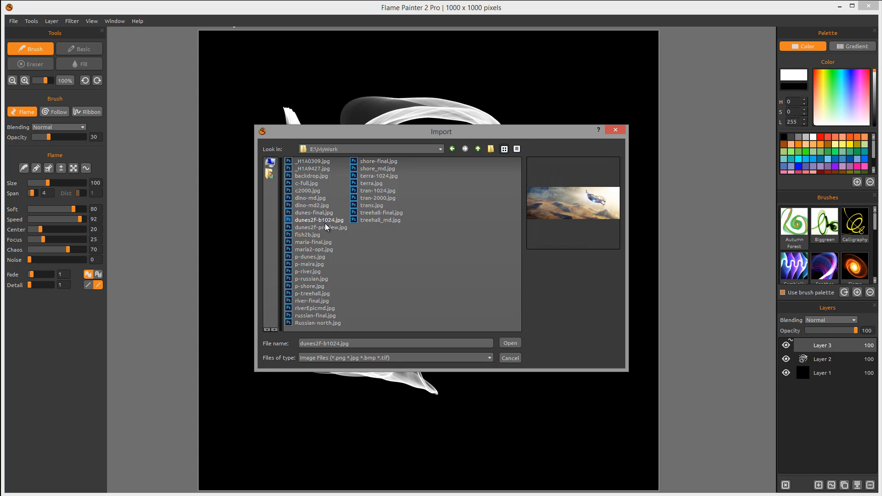
pyautogui.click(510, 343)
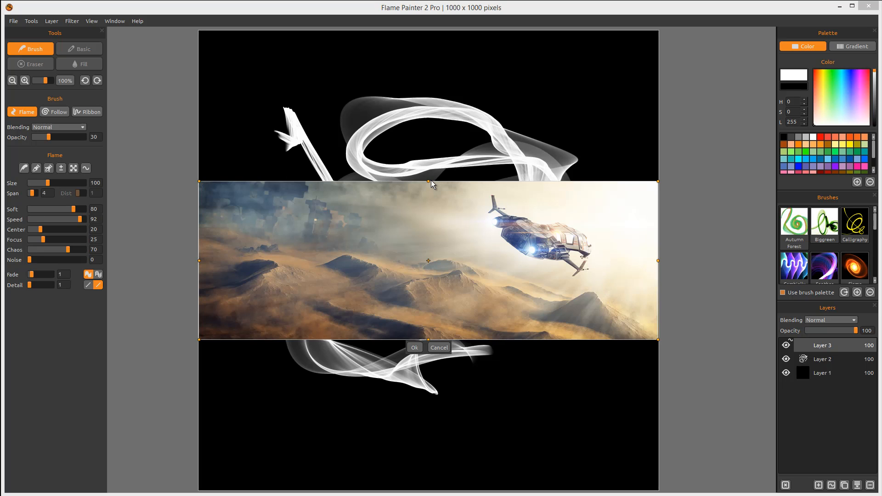
# Stretch the imported dunes image much taller and wider than the canvas, and move it down toward the canvas middle.
pyautogui.moveTo(428, 180); pyautogui.dragTo(428, 37)
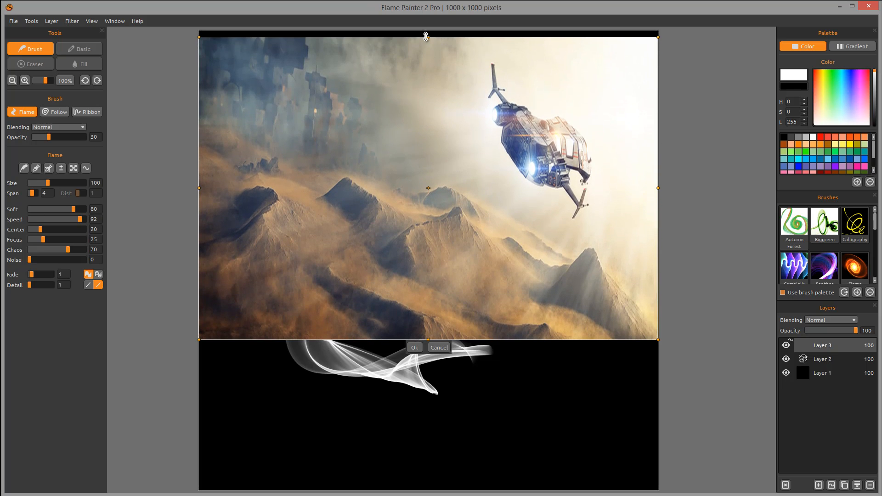
pyautogui.moveTo(429, 340); pyautogui.dragTo(509, 331)
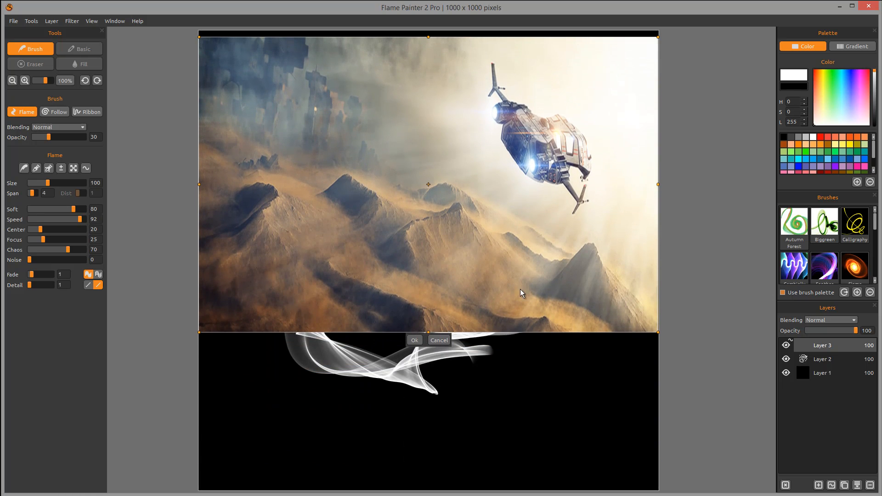
pyautogui.moveTo(658, 190); pyautogui.dragTo(760, 180)
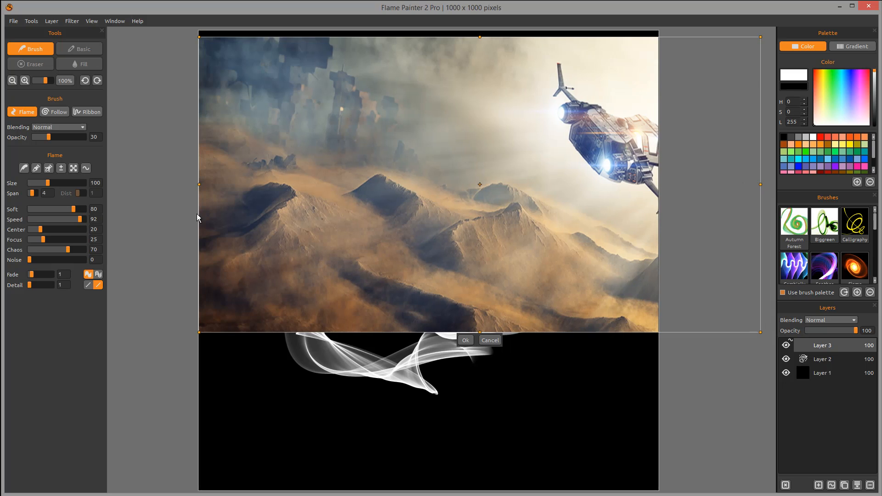
pyautogui.moveTo(201, 187); pyautogui.dragTo(155, 184)
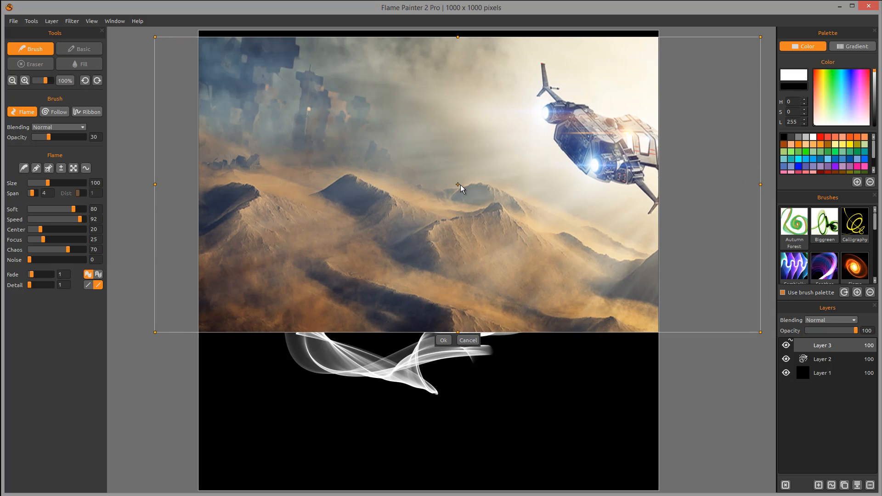
pyautogui.moveTo(458, 185); pyautogui.dragTo(448, 245)
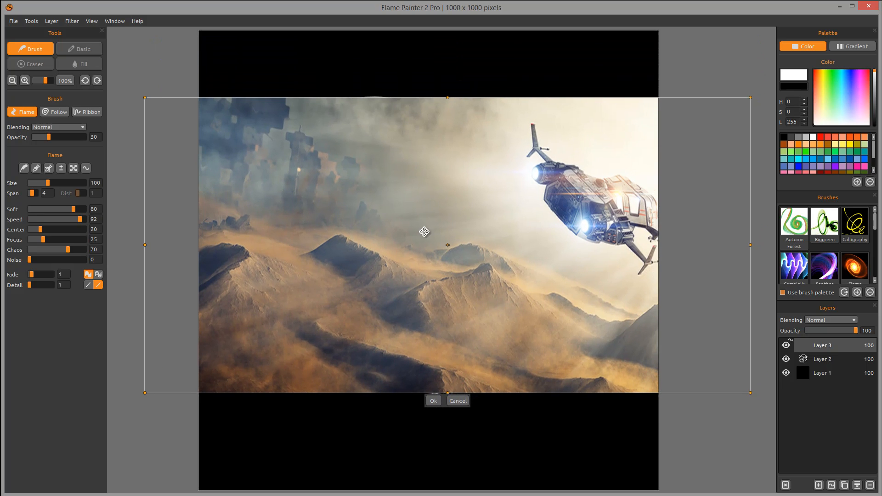
# Shrink the dunes image to the canvas width, flatten it to a wide band around the canvas middle and apply the placement.
pyautogui.moveTo(145, 98); pyautogui.dragTo(198, 121)
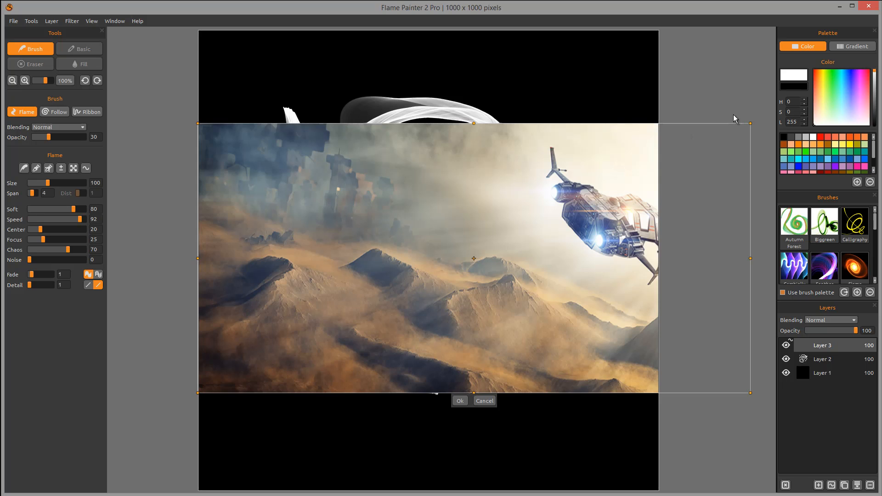
pyautogui.moveTo(750, 124); pyautogui.dragTo(664, 181)
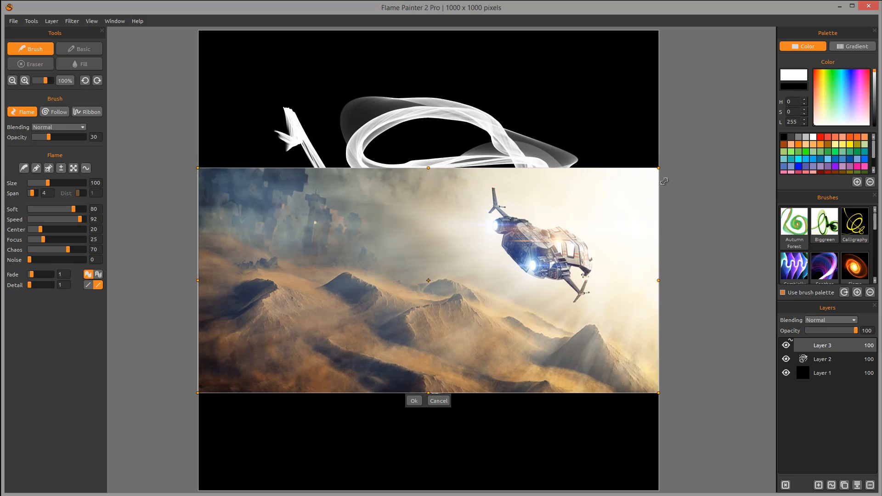
pyautogui.moveTo(428, 174); pyautogui.dragTo(428, 207)
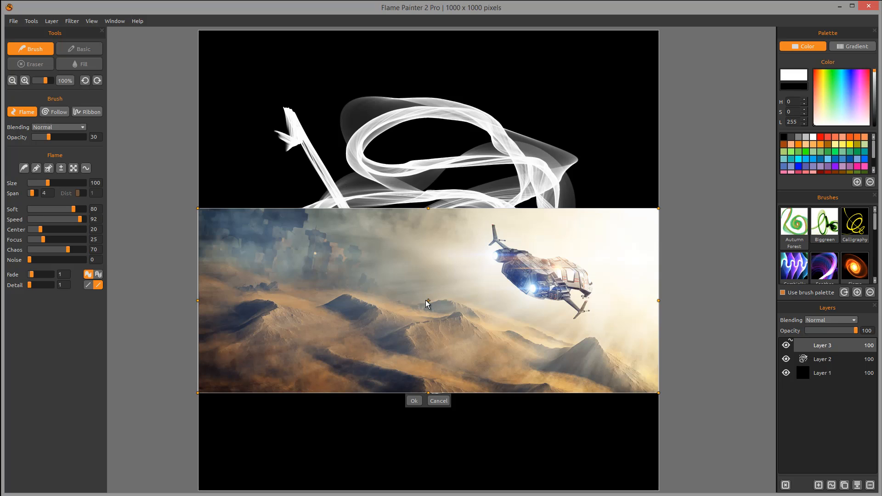
pyautogui.moveTo(426, 299); pyautogui.dragTo(428, 280)
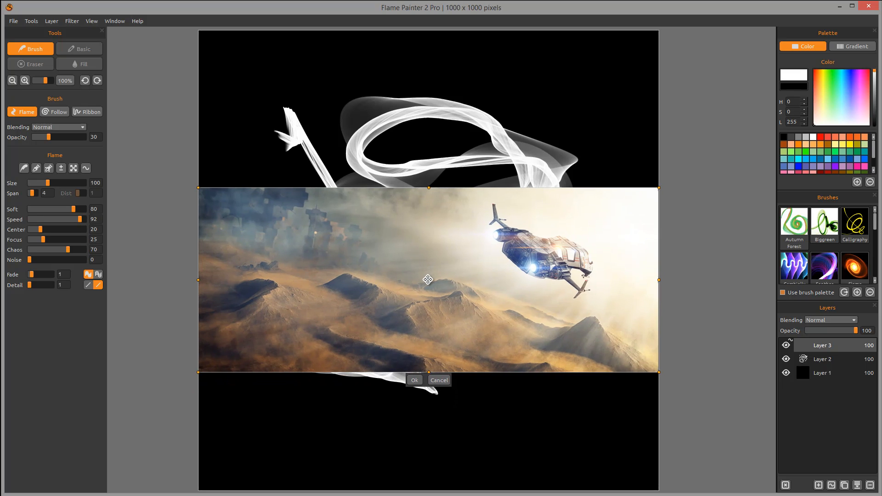
pyautogui.click(415, 381)
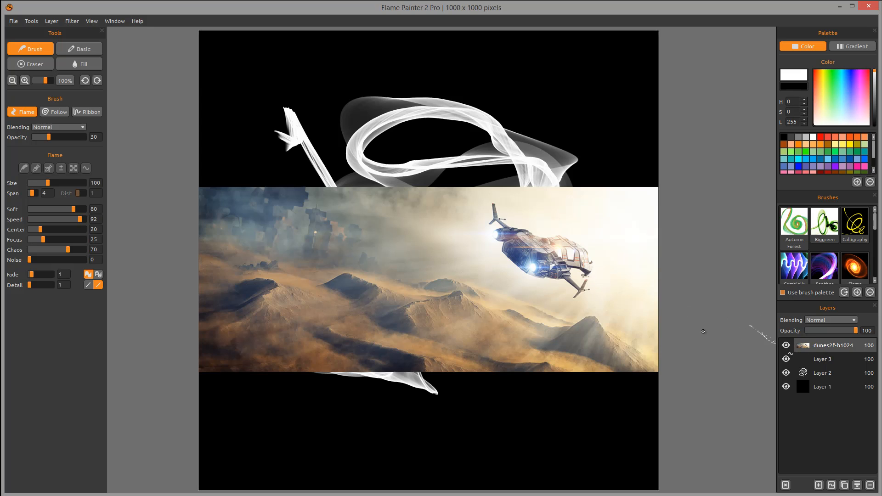
# Try white flame strokes directly on the dunes image layer and undo them.
pyautogui.moveTo(514, 327)
pyautogui.mouseDown()
pyautogui.moveTo(433, 232)
pyautogui.moveTo(542, 271)
pyautogui.moveTo(375, 309)
pyautogui.mouseUp()
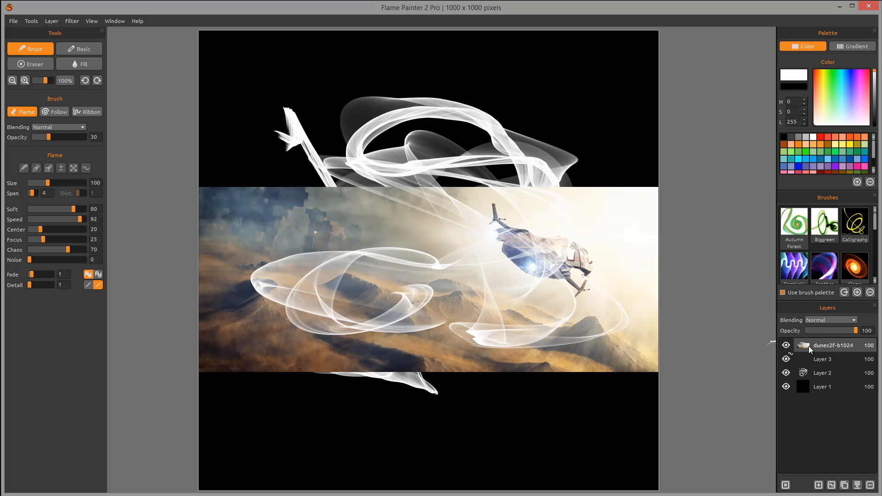
pyautogui.hotkey('ctrl', 'z')
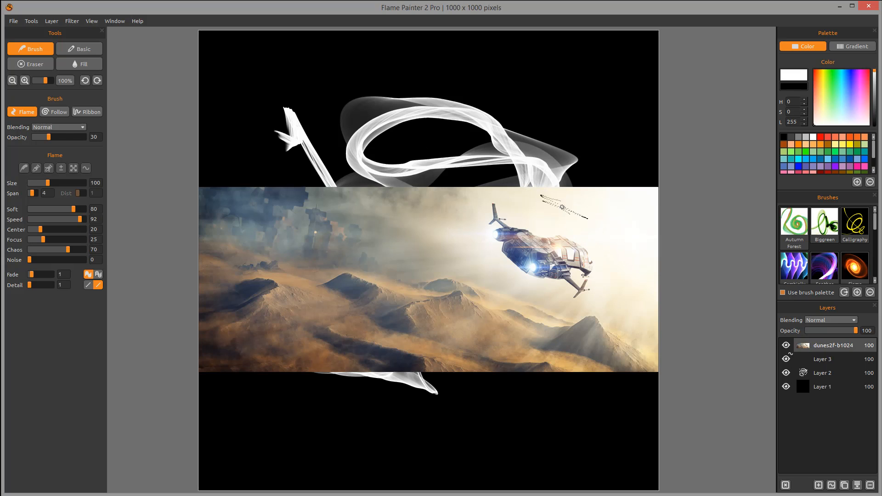
# Add a new layer above the dunes image and paint large looping white flame strokes on it.
pyautogui.click(818, 485)
pyautogui.moveTo(664, 285)
pyautogui.mouseDown()
pyautogui.moveTo(411, 318)
pyautogui.moveTo(381, 234)
pyautogui.moveTo(495, 233)
pyautogui.moveTo(434, 287)
pyautogui.moveTo(530, 227)
pyautogui.moveTo(524, 311)
pyautogui.moveTo(428, 261)
pyautogui.moveTo(517, 265)
pyautogui.moveTo(711, 356)
pyautogui.mouseUp()
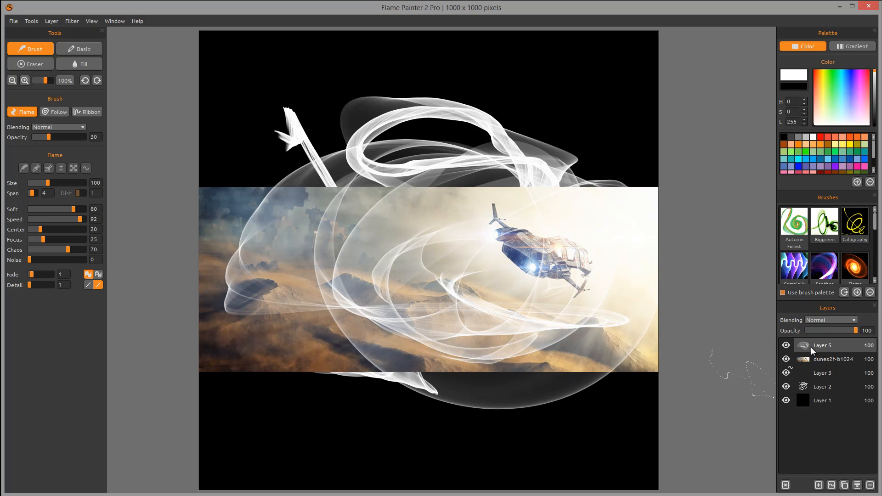
# Toggle the visibility of Layer 5 to compare the artwork with and without its flame strokes.
pyautogui.click(785, 345)
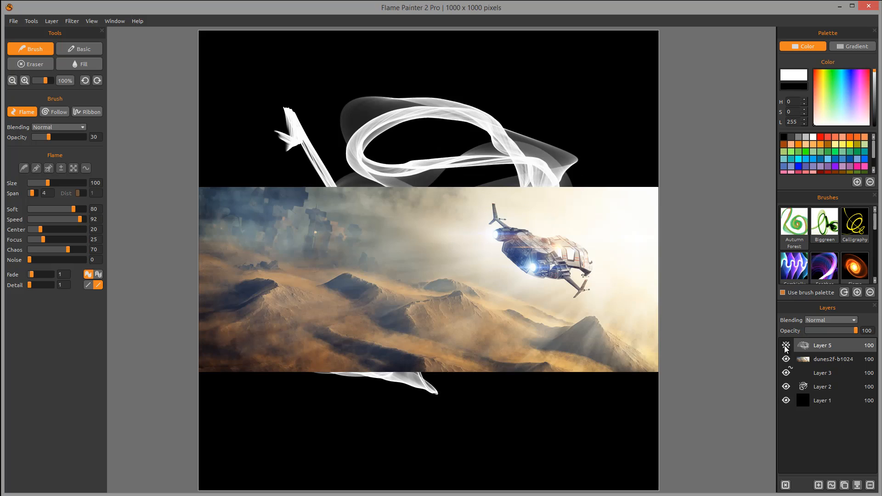
pyautogui.click(786, 345)
pyautogui.click(786, 346)
pyautogui.click(786, 346)
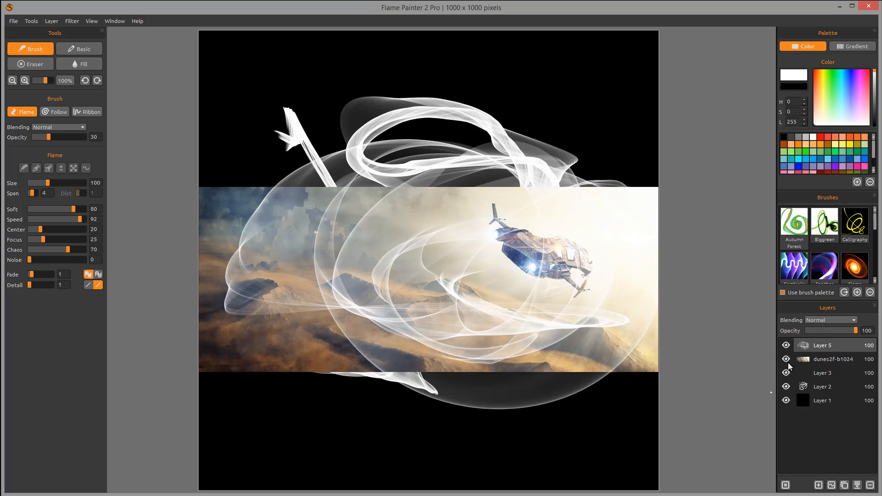
# Hide Layer 5, Layer 2 and the dunes2f-b1024 layer, and show the dunes image and Layer 5 again.
pyautogui.click(786, 345)
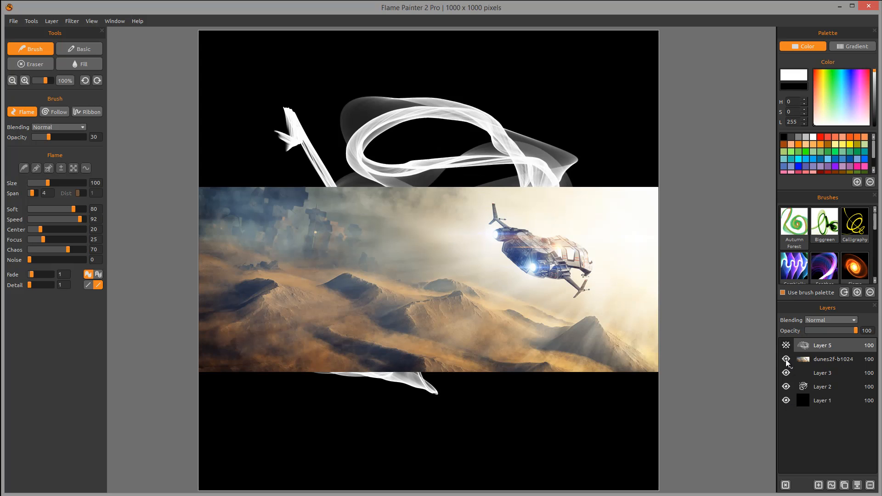
pyautogui.click(786, 386)
pyautogui.click(785, 359)
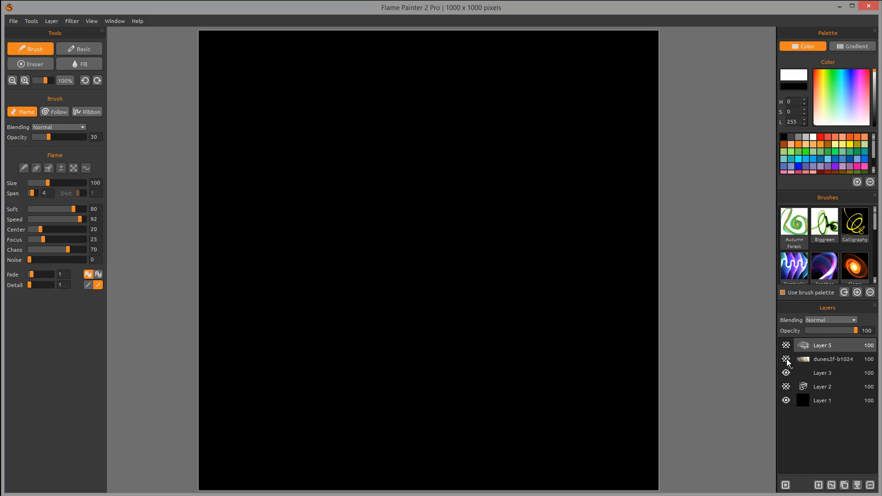
pyautogui.click(786, 359)
pyautogui.click(786, 345)
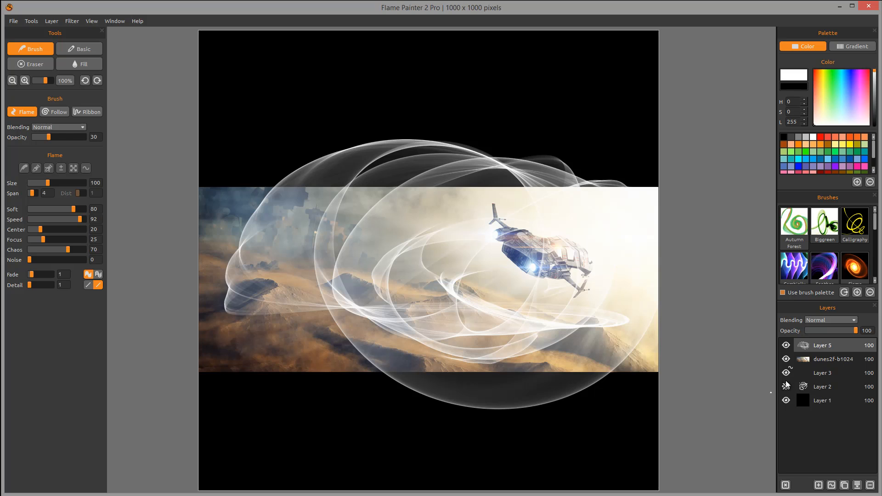
# Switch the visibility of Layer 2 and Layer 5 on and off to compare them, leaving only Layer 2 hidden.
pyautogui.click(786, 387)
pyautogui.click(786, 345)
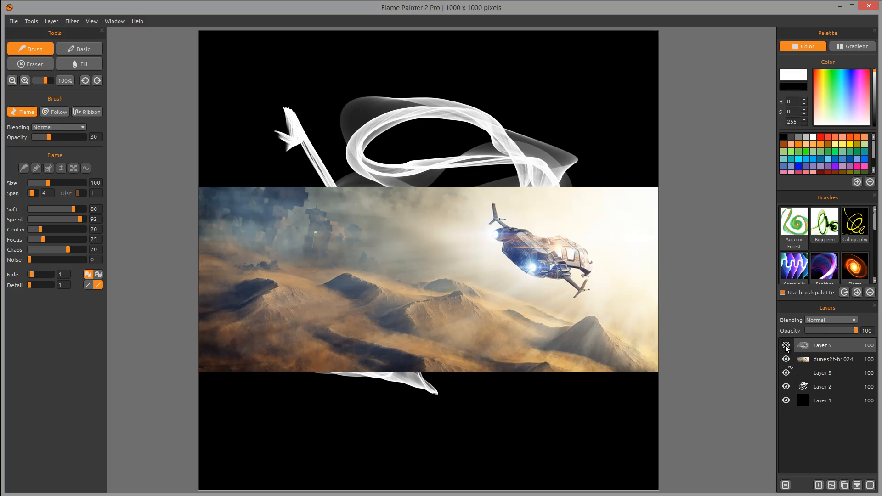
pyautogui.click(787, 387)
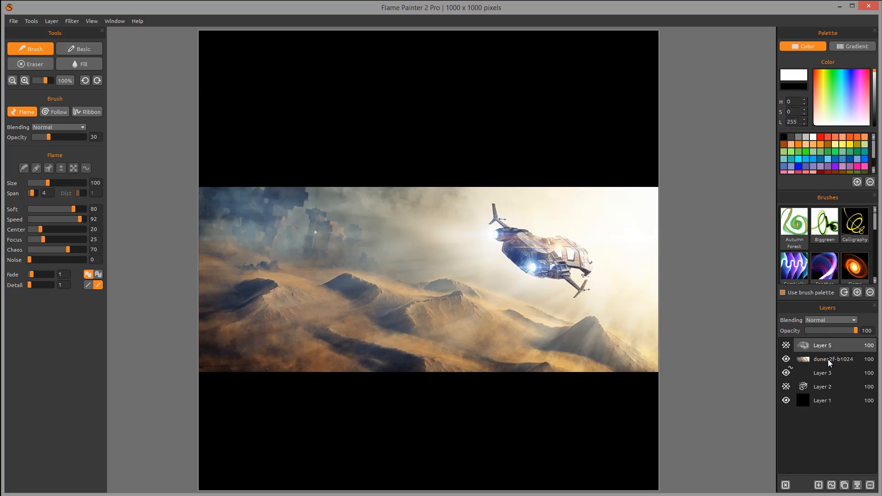
pyautogui.click(786, 346)
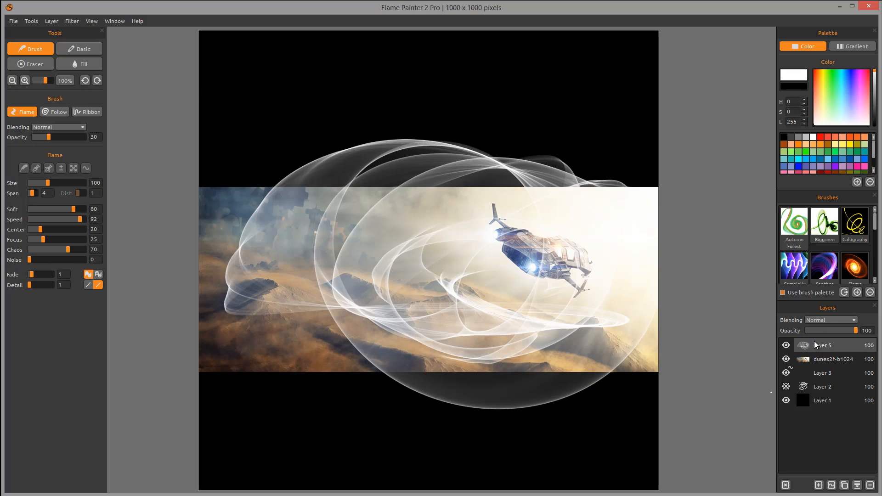
# Hide Layer 5 and the dunes2f-b1024 layer and paint a long looping white flame stroke on Layer 3.
pyautogui.click(828, 370)
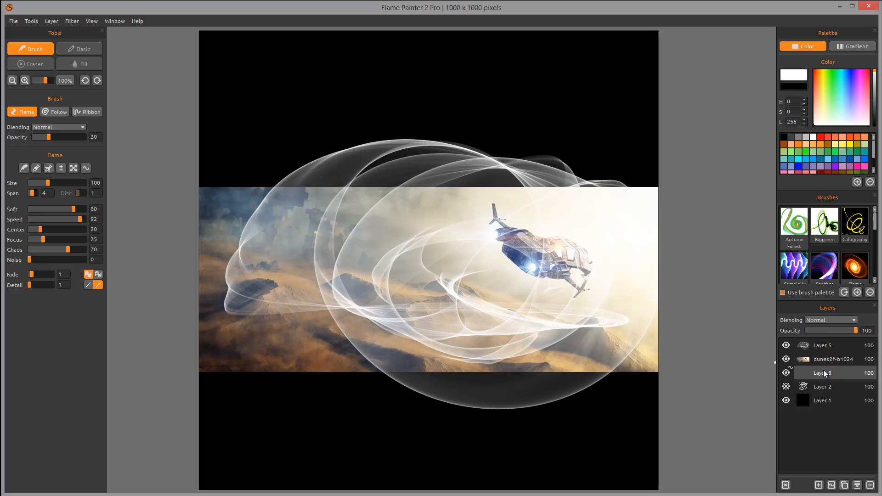
pyautogui.click(786, 359)
pyautogui.click(786, 345)
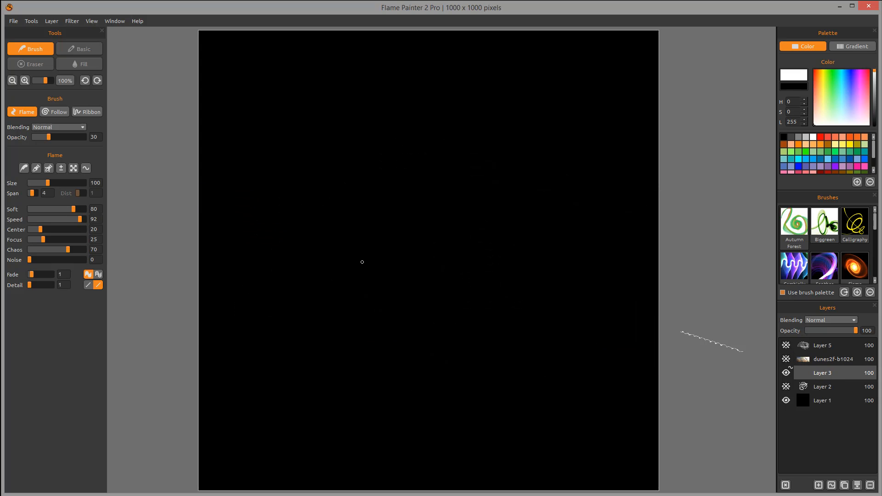
pyautogui.moveTo(279, 170)
pyautogui.mouseDown()
pyautogui.moveTo(346, 133)
pyautogui.moveTo(543, 133)
pyautogui.moveTo(489, 159)
pyautogui.moveTo(352, 183)
pyautogui.moveTo(321, 274)
pyautogui.moveTo(434, 283)
pyautogui.moveTo(417, 207)
pyautogui.moveTo(400, 249)
pyautogui.moveTo(520, 296)
pyautogui.moveTo(546, 368)
pyautogui.moveTo(497, 377)
pyautogui.mouseUp()
# Reshape the upper-left start of the flame stroke on Layer 3 by moving its path points up and outward.
pyautogui.press('a')
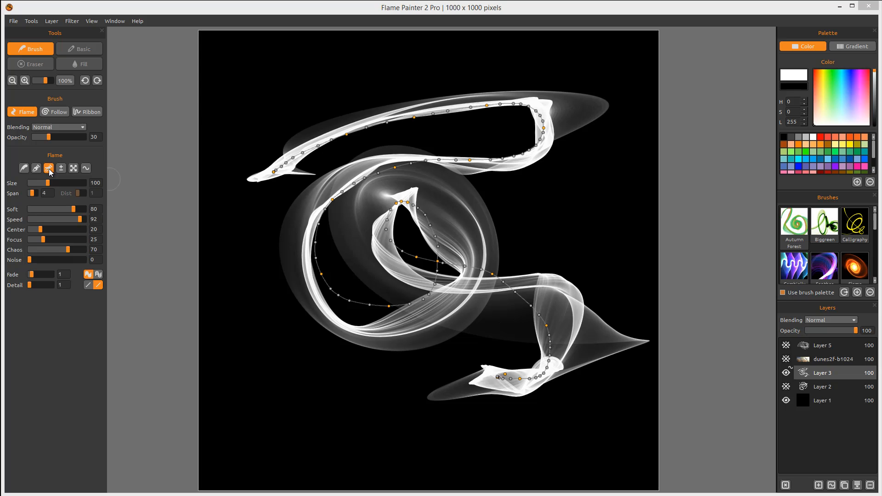
pyautogui.moveTo(302, 152)
pyautogui.mouseDown()
pyautogui.moveTo(306, 163)
pyautogui.moveTo(305, 145)
pyautogui.mouseUp()
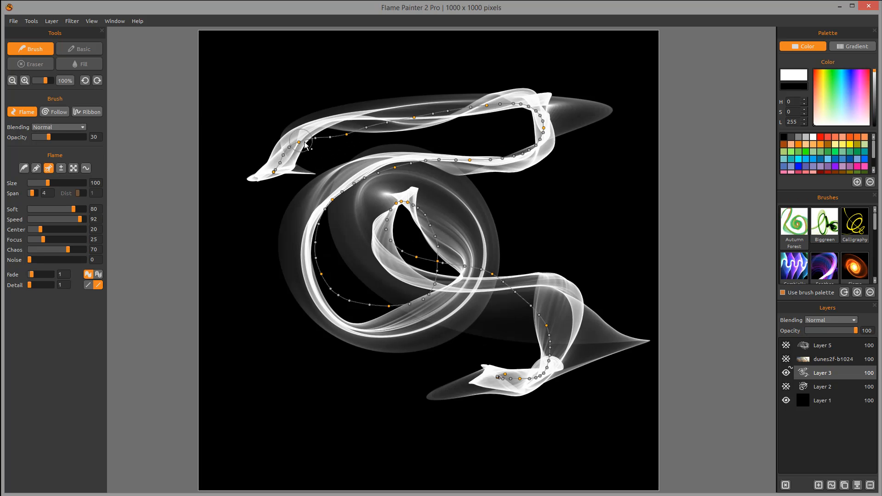
pyautogui.click(36, 169)
pyautogui.moveTo(275, 170); pyautogui.dragTo(271, 161)
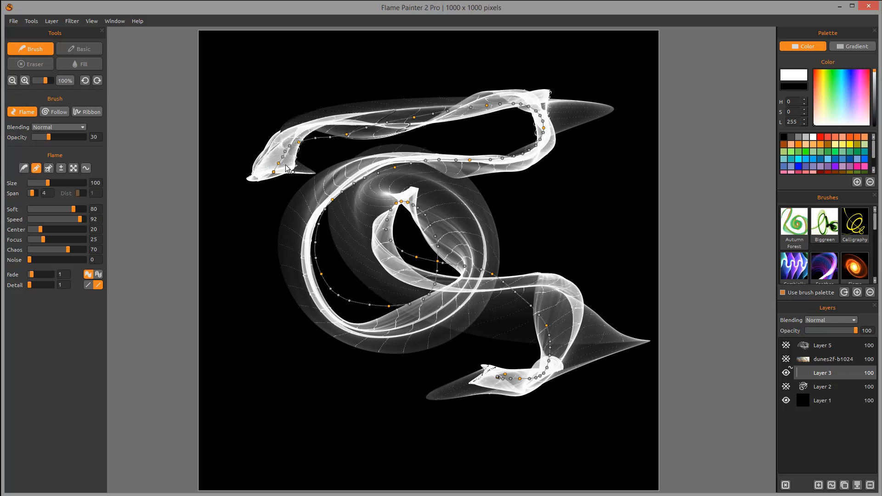
pyautogui.moveTo(272, 161)
pyautogui.mouseDown()
pyautogui.moveTo(290, 147)
pyautogui.moveTo(265, 144)
pyautogui.moveTo(297, 176)
pyautogui.moveTo(269, 153)
pyautogui.mouseUp()
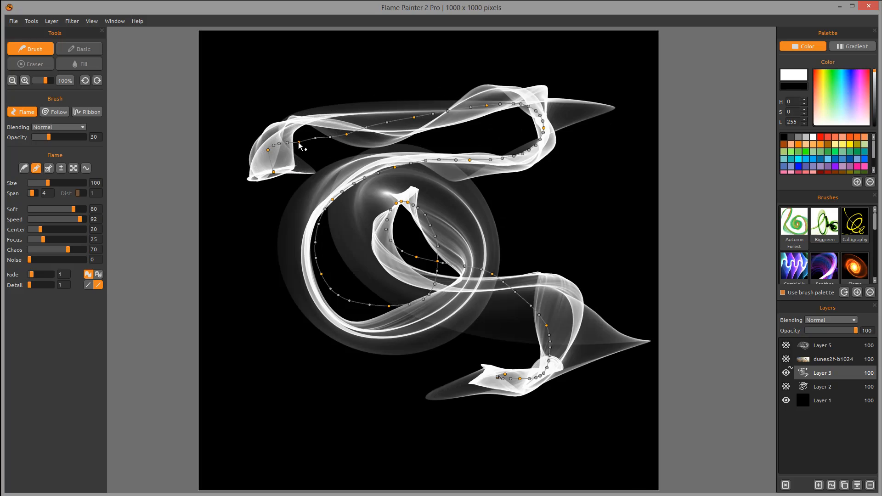
# Extend the stroke's upper-left start with two new path points and raise the neighbouring bend toward the canvas top.
pyautogui.click(274, 172)
pyautogui.click(248, 205)
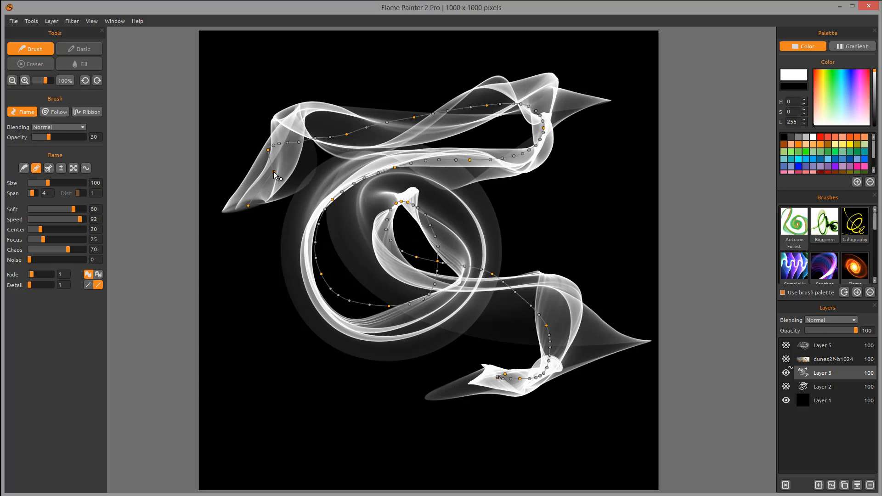
pyautogui.click(241, 174)
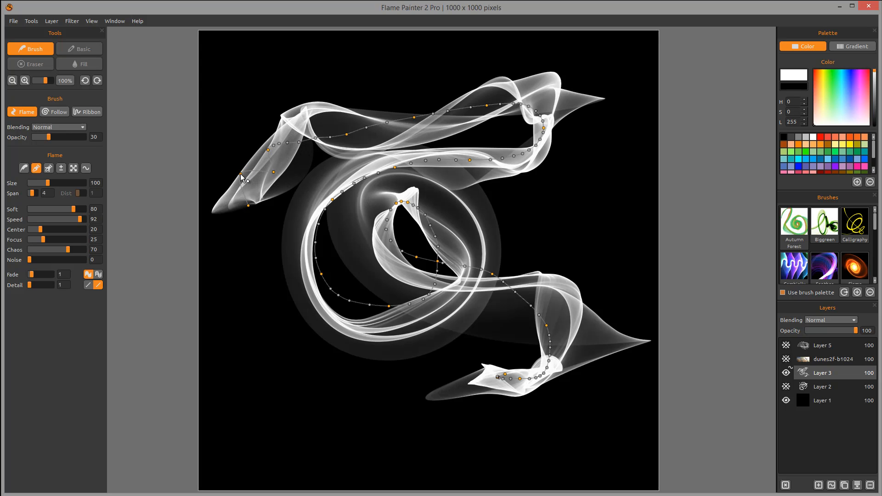
pyautogui.moveTo(268, 150); pyautogui.dragTo(288, 106)
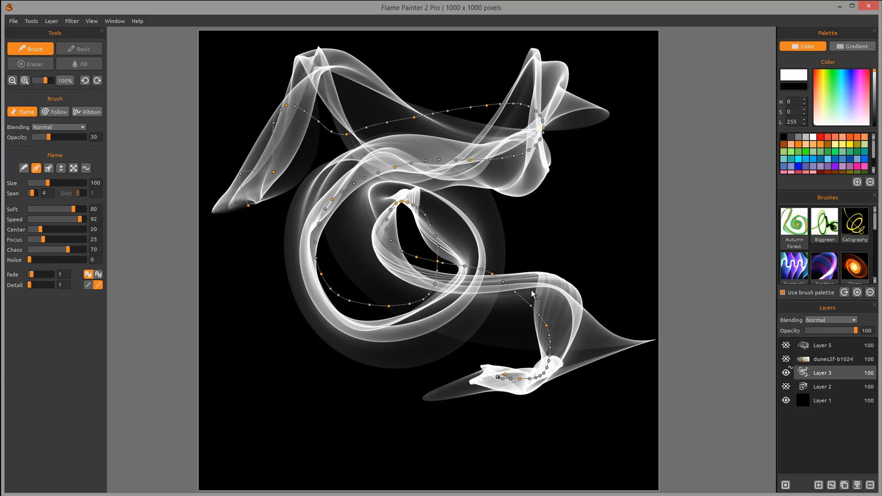
# Reshape the lower end of the flame stroke, pulling its path inward and its tail down below the curve.
pyautogui.moveTo(501, 280); pyautogui.dragTo(441, 316)
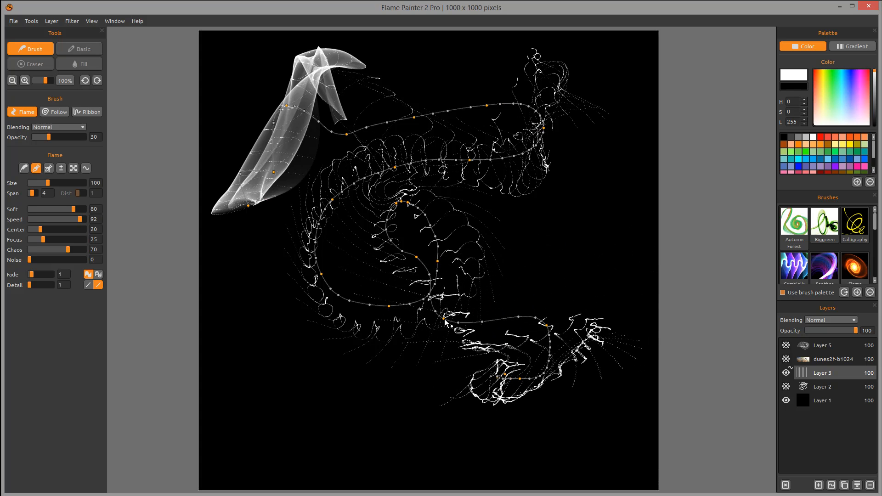
pyautogui.moveTo(504, 374); pyautogui.dragTo(448, 359)
pyautogui.moveTo(497, 377); pyautogui.dragTo(514, 433)
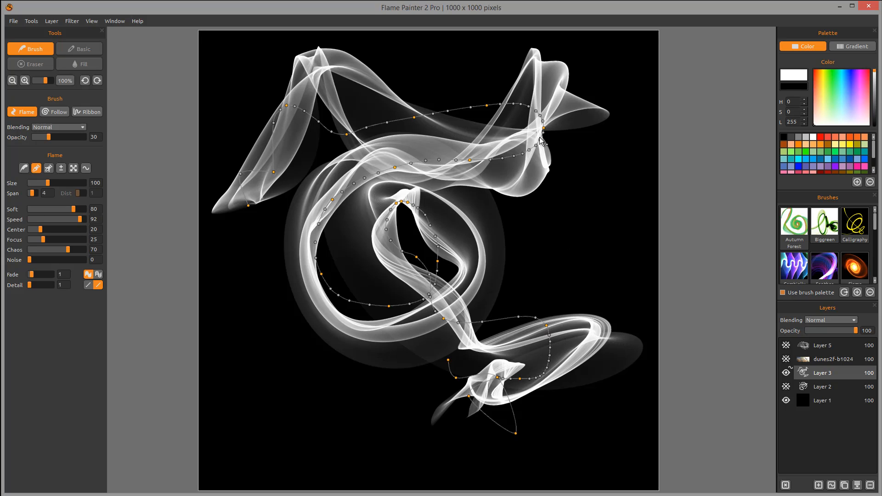
# Show the dunes2f-b1024 layer, move it beneath Layer 3, and make Layer 3 active.
pyautogui.click(786, 361)
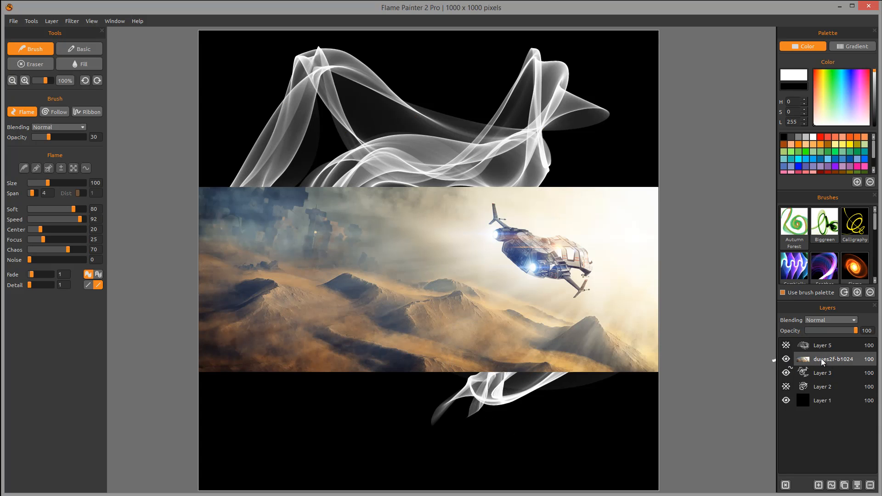
pyautogui.moveTo(821, 359); pyautogui.dragTo(826, 379)
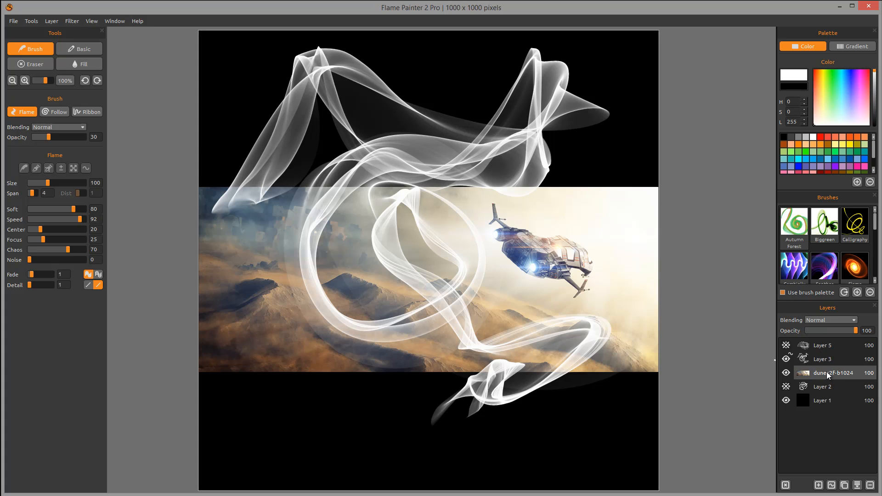
pyautogui.moveTo(828, 376)
pyautogui.mouseDown()
pyautogui.moveTo(827, 346)
pyautogui.moveTo(830, 377)
pyautogui.mouseUp()
pyautogui.click(829, 360)
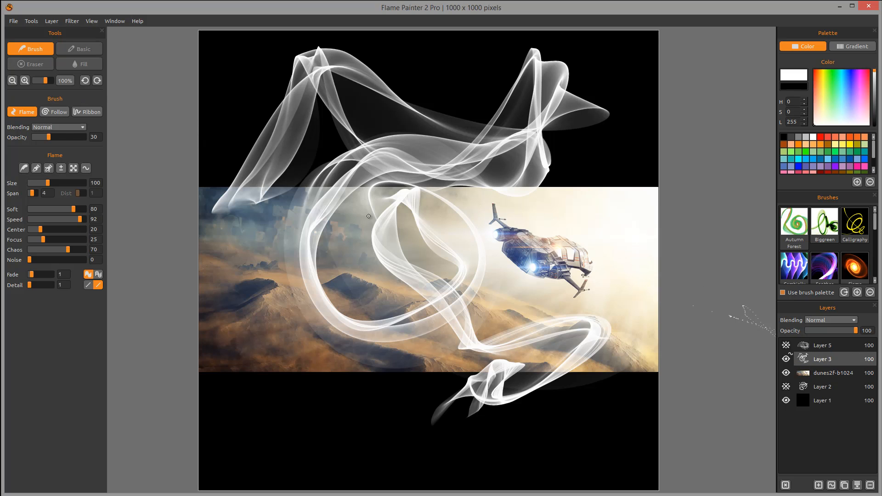
# Reshape the lower part of Layer 3's flame stroke, moving its path points up over the helicopter and inward.
pyautogui.click(36, 168)
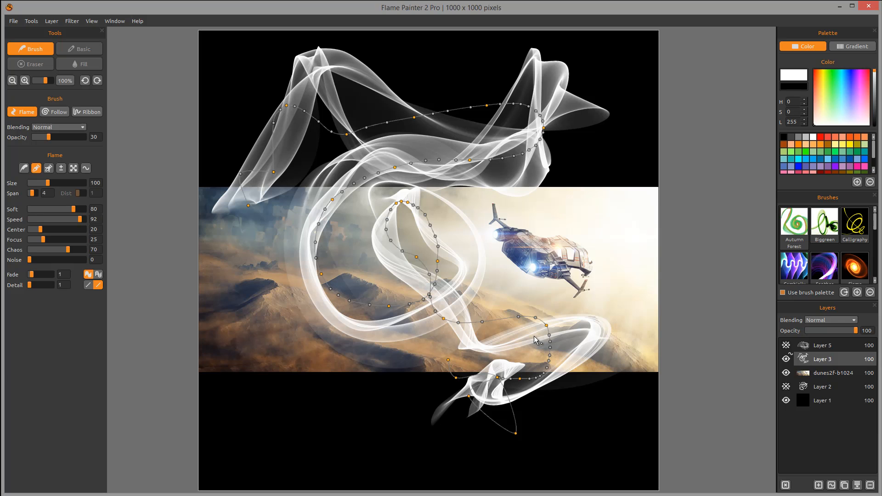
pyautogui.moveTo(536, 318)
pyautogui.mouseDown()
pyautogui.moveTo(531, 267)
pyautogui.moveTo(503, 243)
pyautogui.mouseUp()
pyautogui.moveTo(545, 323); pyautogui.dragTo(554, 259)
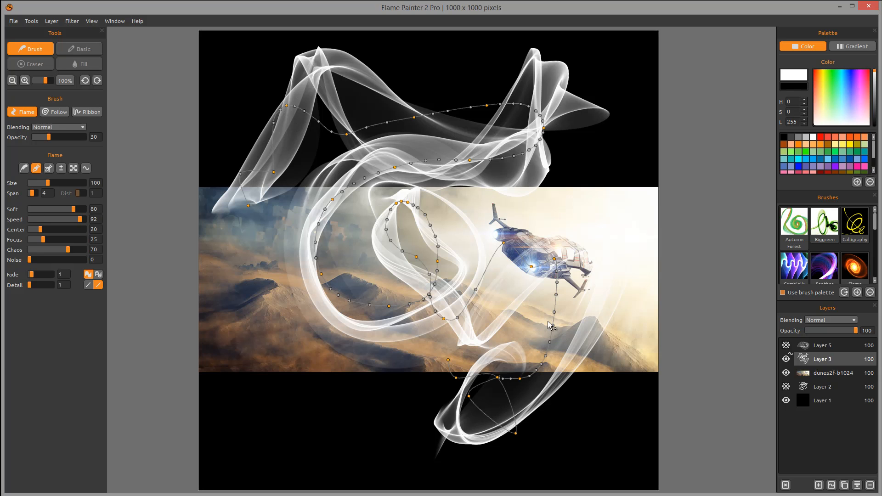
pyautogui.moveTo(552, 326); pyautogui.dragTo(513, 301)
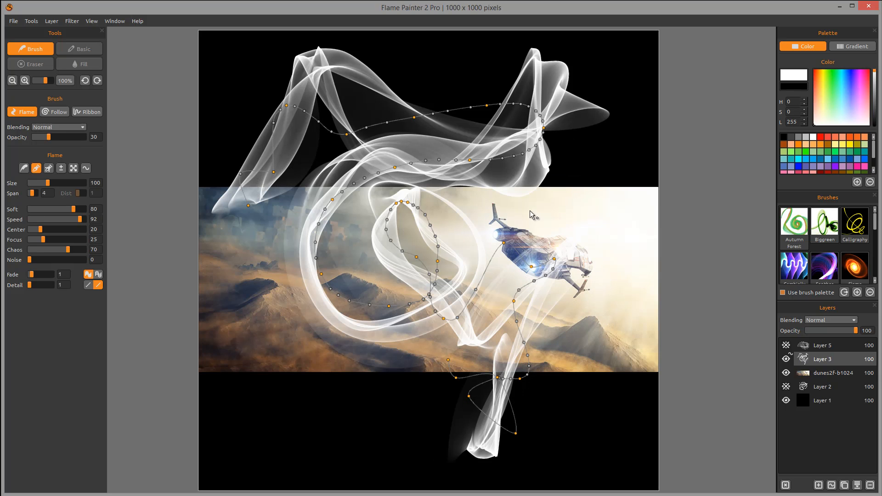
pyautogui.moveTo(534, 266); pyautogui.dragTo(536, 265)
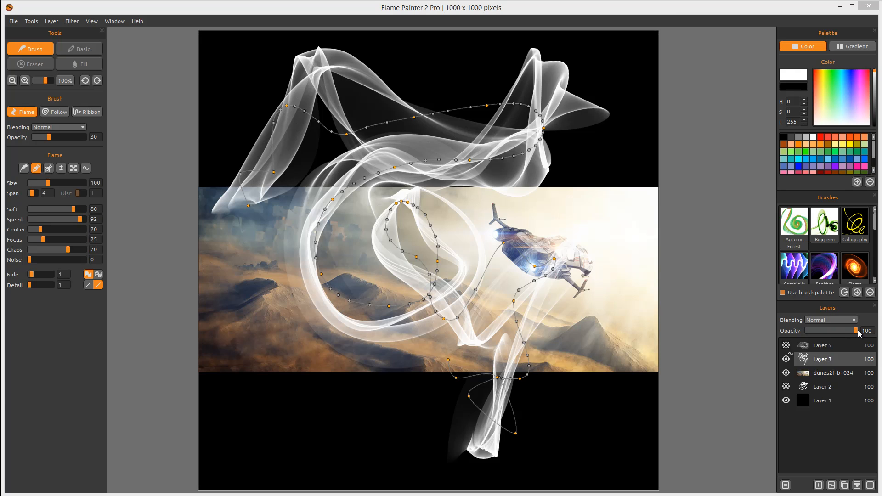
# Keep Layer 3 at opacity 100 with Normal blending and try the Lighten blending mode on it.
pyautogui.moveTo(857, 333)
pyautogui.mouseDown()
pyautogui.moveTo(803, 332)
pyautogui.moveTo(871, 337)
pyautogui.mouseUp()
pyautogui.click(850, 319)
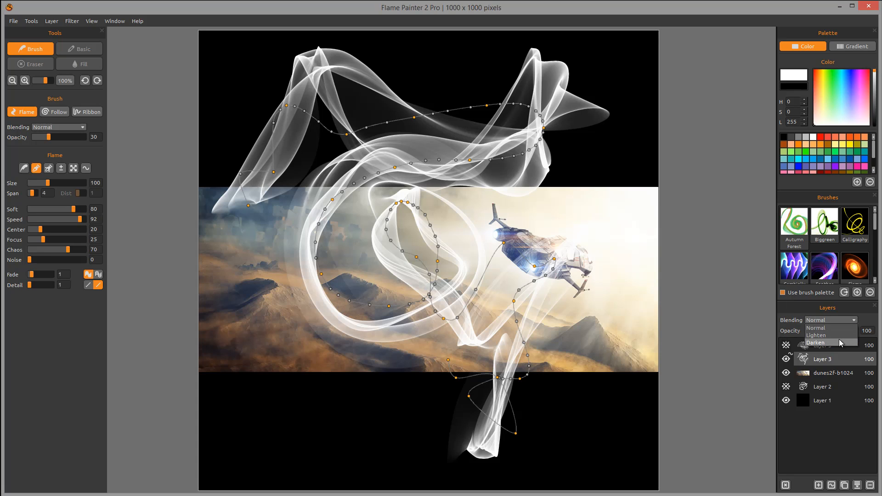
pyautogui.click(834, 328)
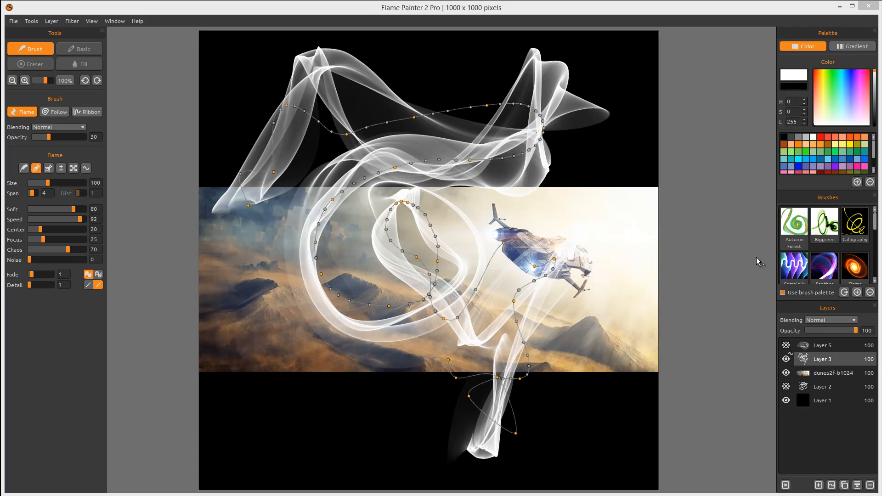
pyautogui.click(849, 321)
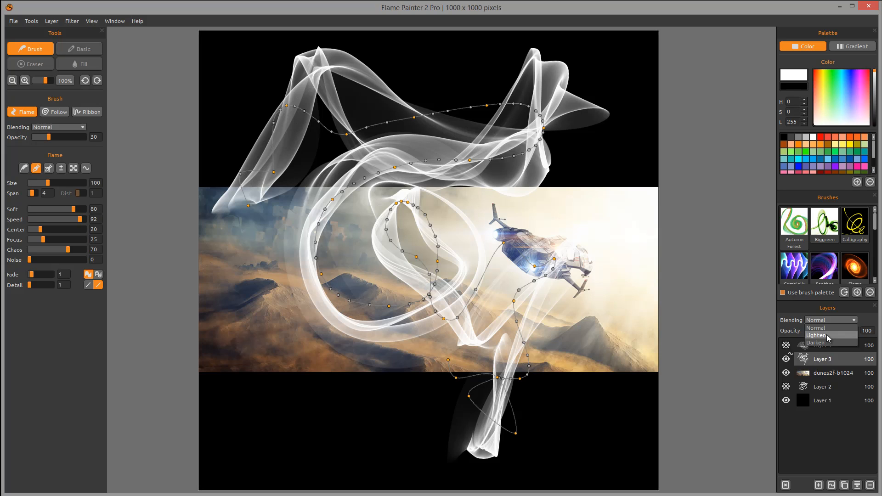
pyautogui.click(828, 338)
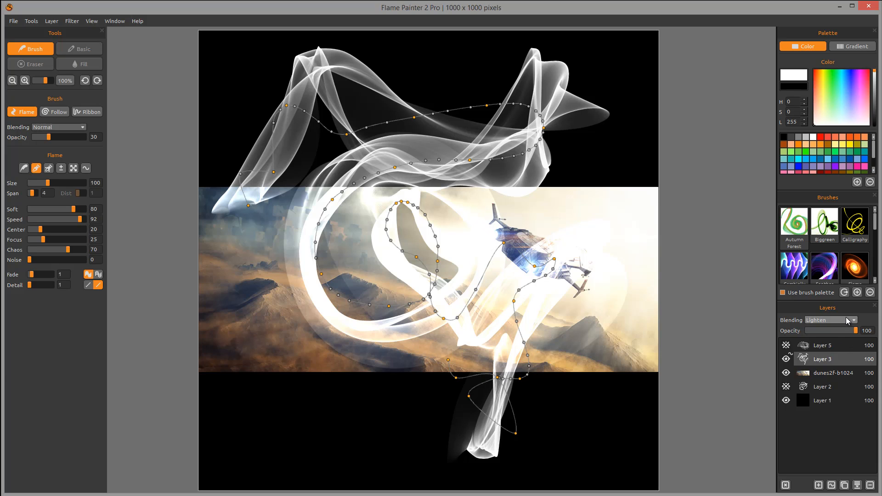
# Try the Darken blending mode on Layer 3 and return the layer to Normal blending.
pyautogui.click(831, 320)
pyautogui.click(823, 343)
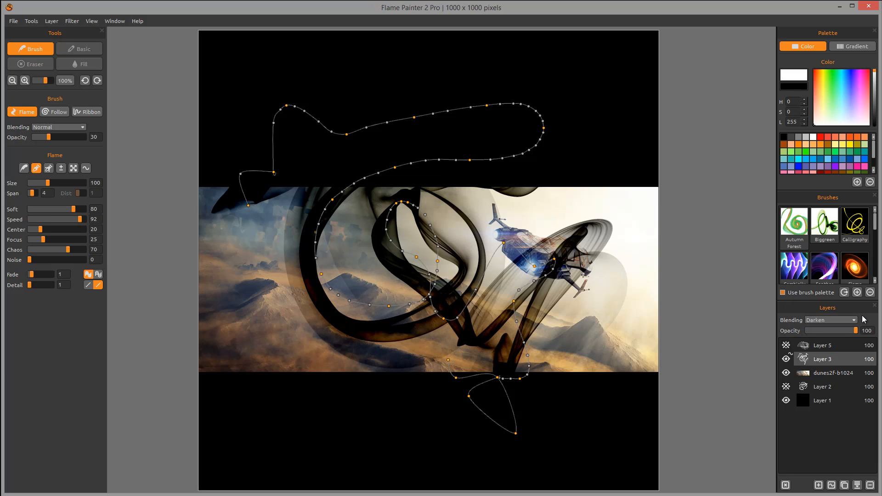
pyautogui.click(827, 321)
pyautogui.click(823, 328)
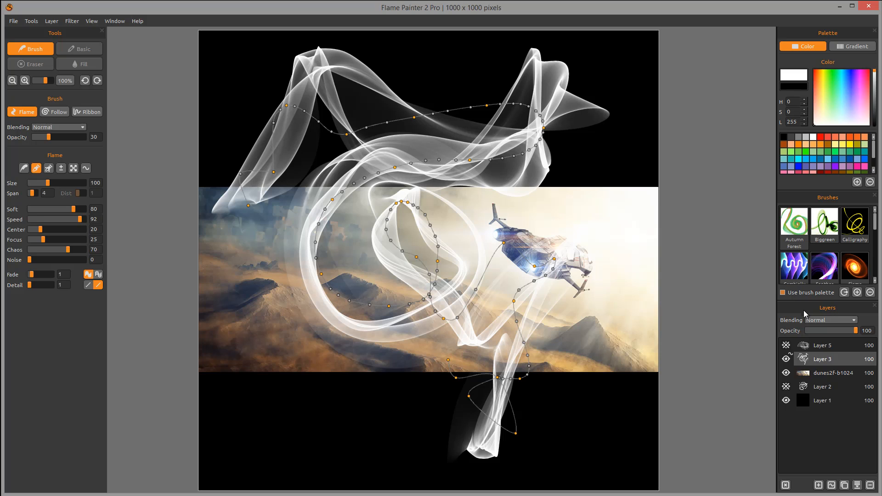
# Undock the Layers palette so it floats over the canvas and enlarge it.
pyautogui.moveTo(827, 310)
pyautogui.mouseDown()
pyautogui.moveTo(703, 227)
pyautogui.moveTo(648, 88)
pyautogui.mouseUp()
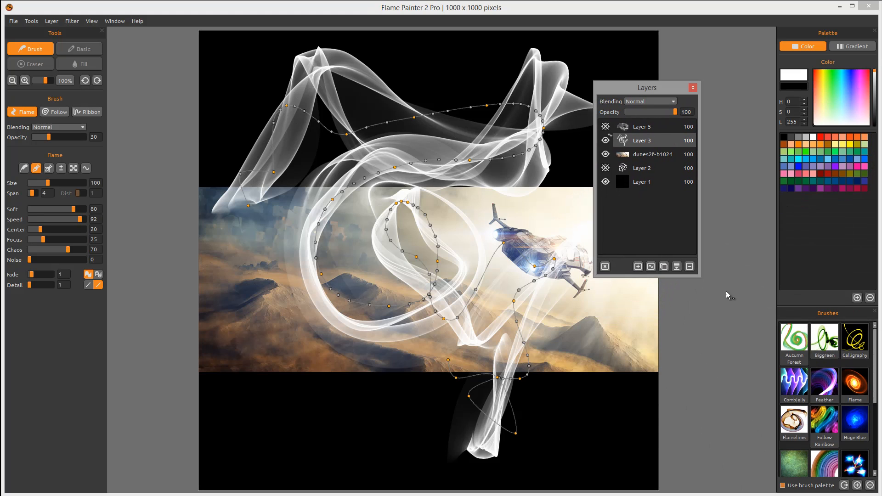
pyautogui.moveTo(698, 274); pyautogui.dragTo(766, 368)
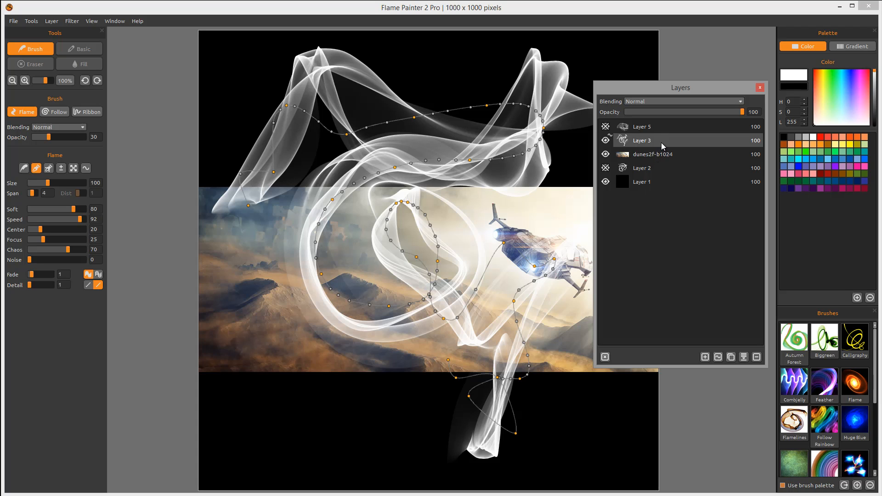
# Clear the contents of Layer 3 and Layer 5 and make Layer 5 visible.
pyautogui.press('Delete')
pyautogui.moveTo(542, 174); pyautogui.dragTo(419, 202)
pyautogui.hotkey('ctrl', 'z')
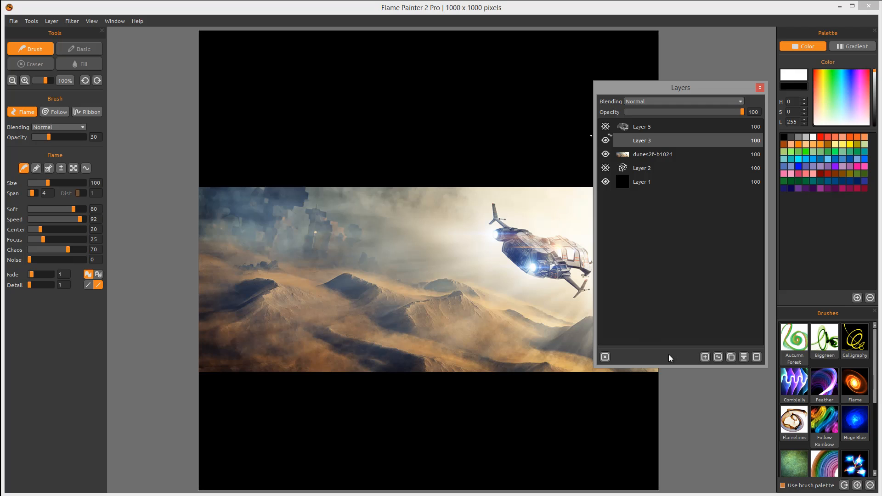
pyautogui.click(677, 155)
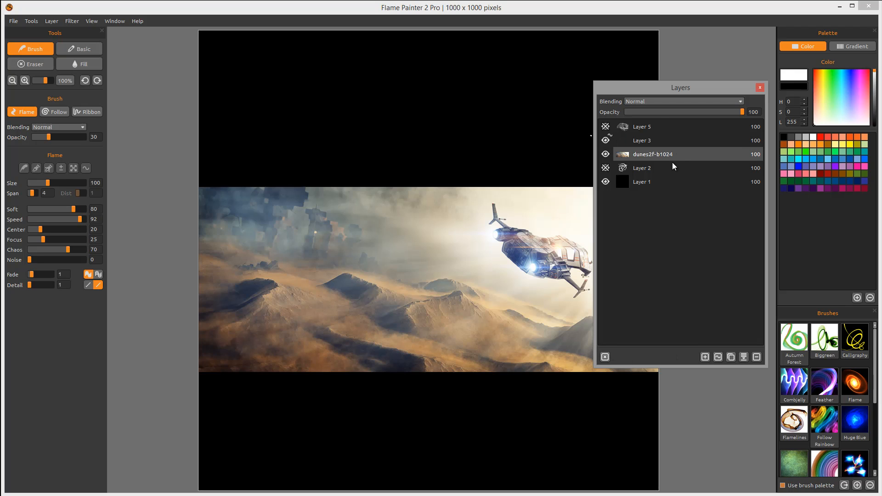
pyautogui.click(657, 125)
pyautogui.click(604, 356)
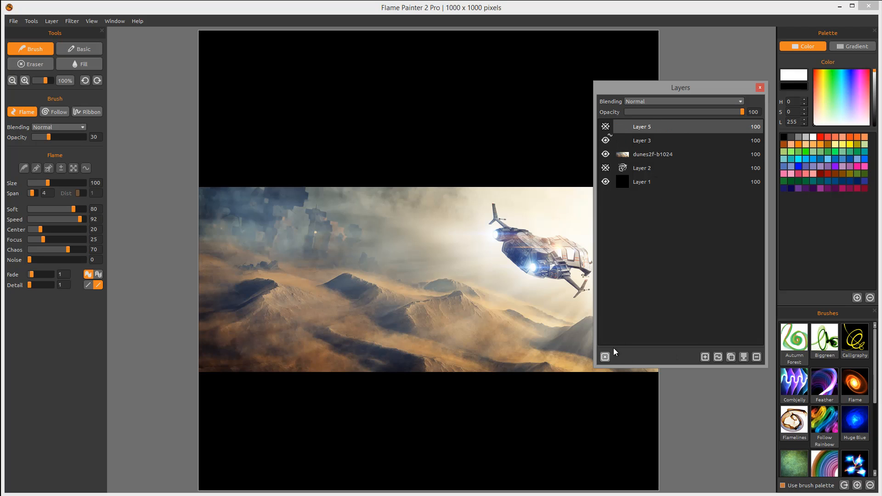
pyautogui.click(606, 126)
# Duplicate the dunes2f-b1024 layer and merge the copy with the original.
pyautogui.click(662, 155)
pyautogui.click(731, 358)
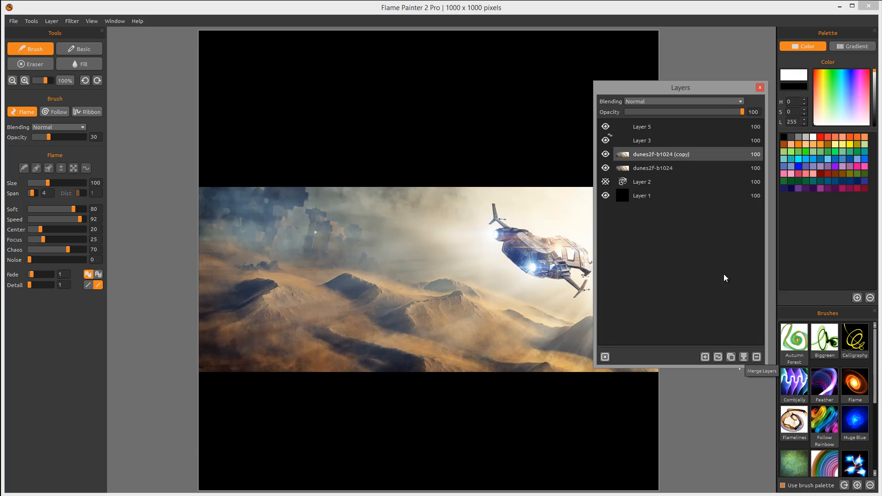
pyautogui.keyDown('ctrl'); pyautogui.click(671, 168); pyautogui.keyUp('ctrl')
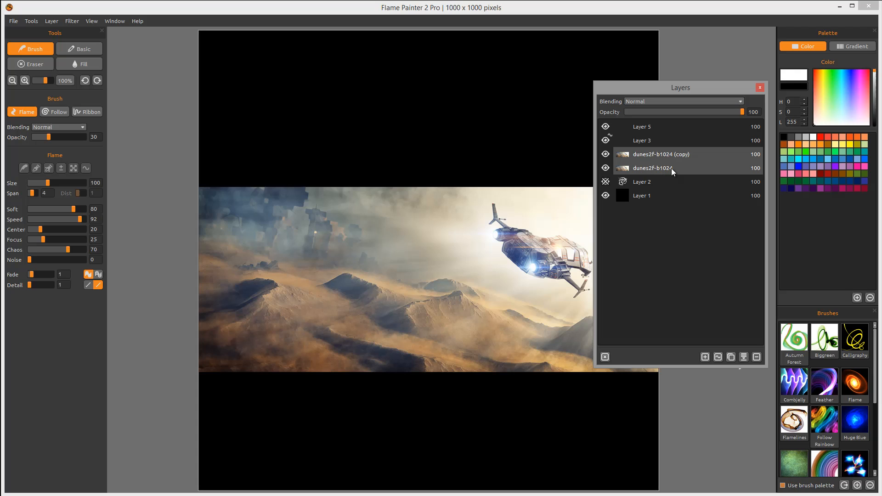
pyautogui.click(743, 357)
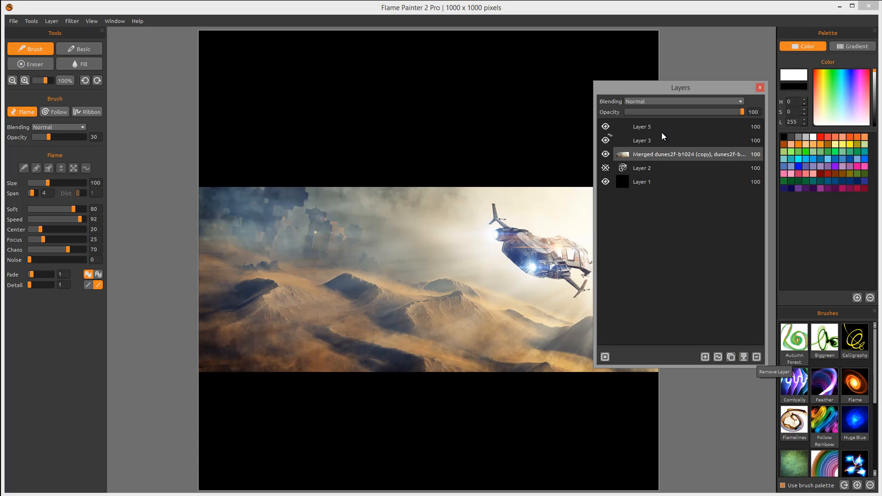
# Remove Layer 5, Layer 3 and Layer 2, keeping only the merged dunes layer and Layer 1.
pyautogui.click(644, 131)
pyautogui.click(757, 357)
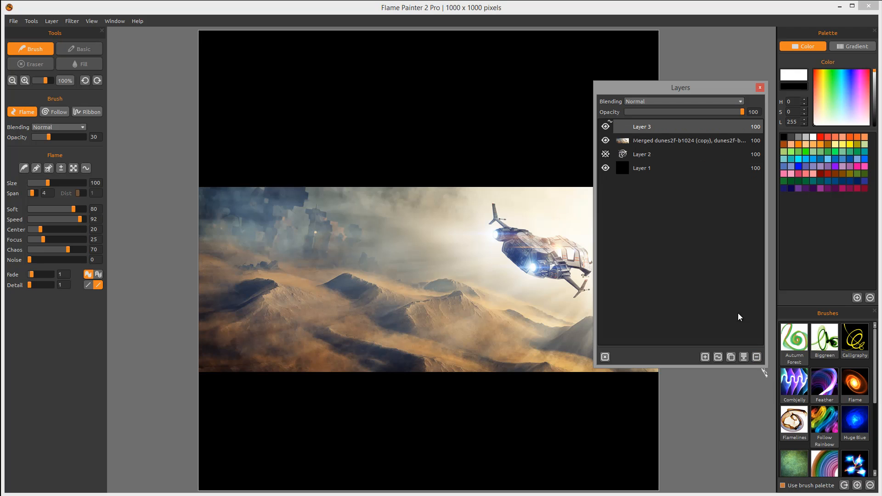
pyautogui.click(756, 357)
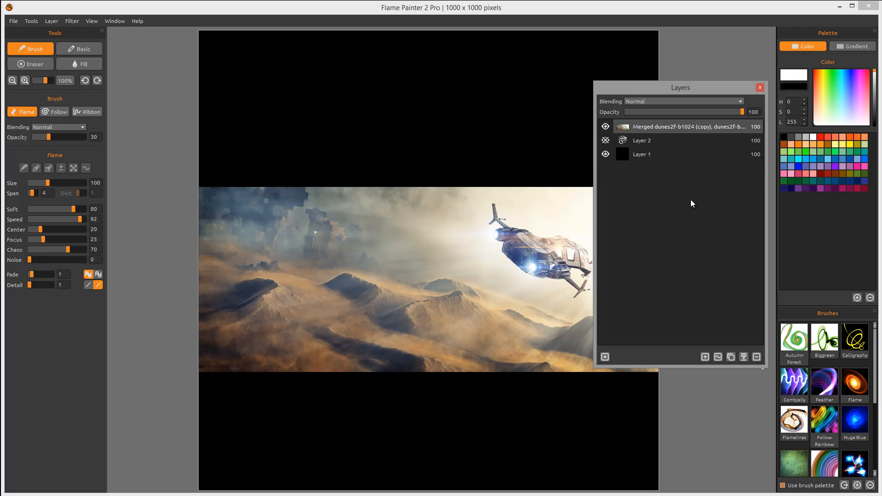
pyautogui.click(656, 140)
pyautogui.click(756, 357)
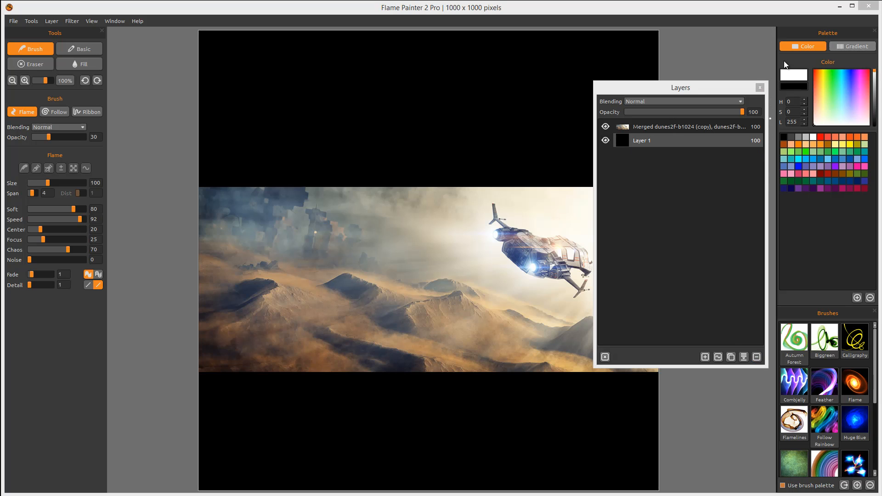
# Dock the floating Layers palette back beneath Brushes and increase its height.
pyautogui.moveTo(692, 88)
pyautogui.mouseDown()
pyautogui.moveTo(727, 198)
pyautogui.moveTo(840, 481)
pyautogui.moveTo(819, 468)
pyautogui.moveTo(825, 449)
pyautogui.mouseUp()
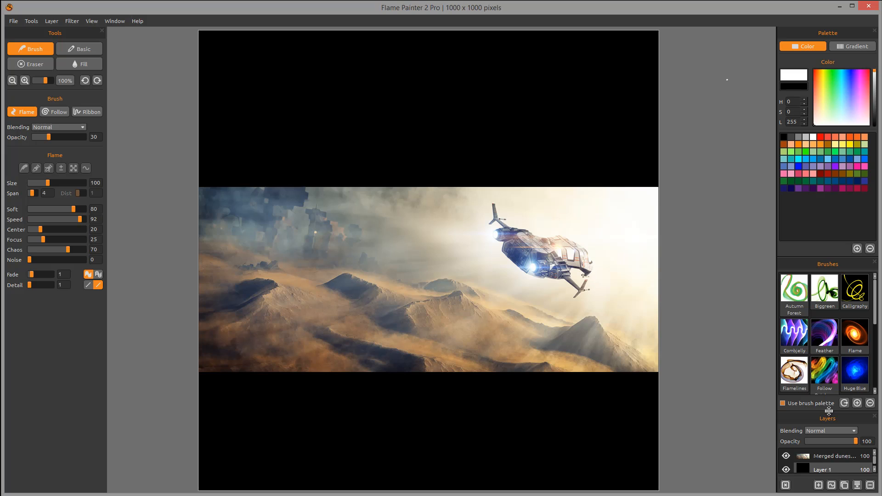
pyautogui.moveTo(828, 413); pyautogui.dragTo(828, 347)
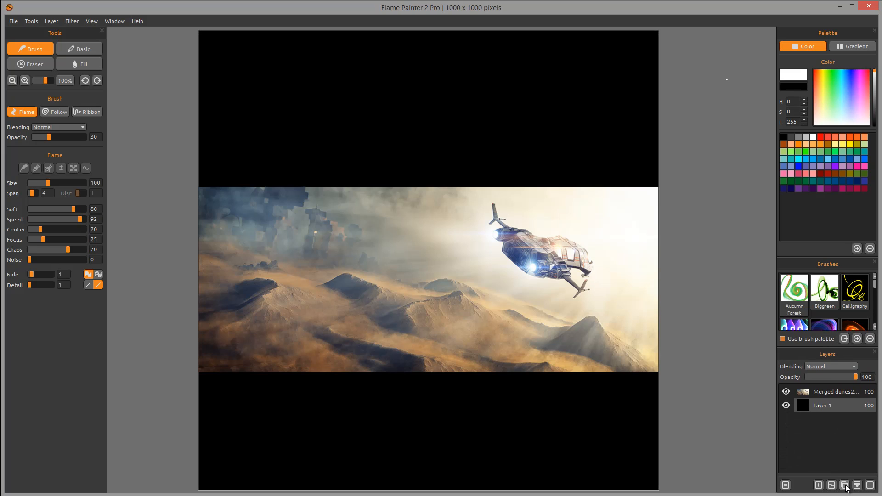